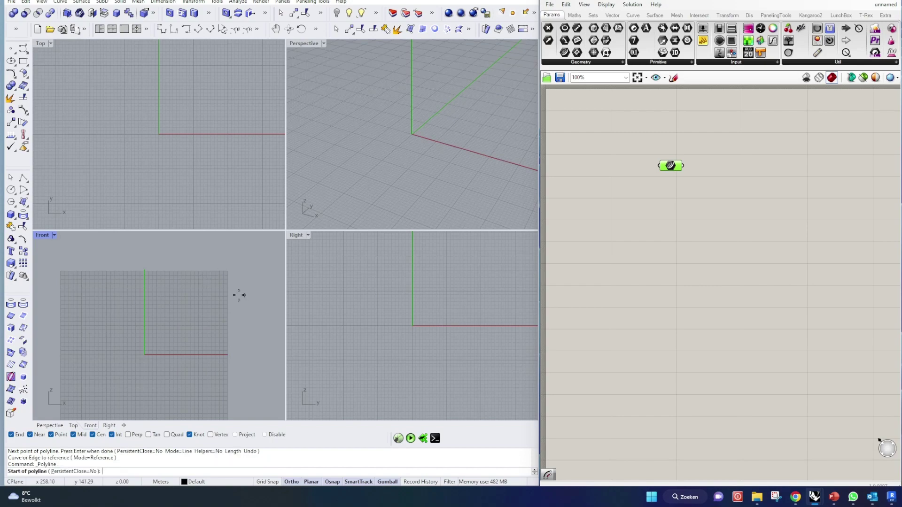
Maximize the Perspective viewport and reparameterize the referenced Curve parameter on the canvas
double_click(303, 43)
scroll(357, 261, down, 3)
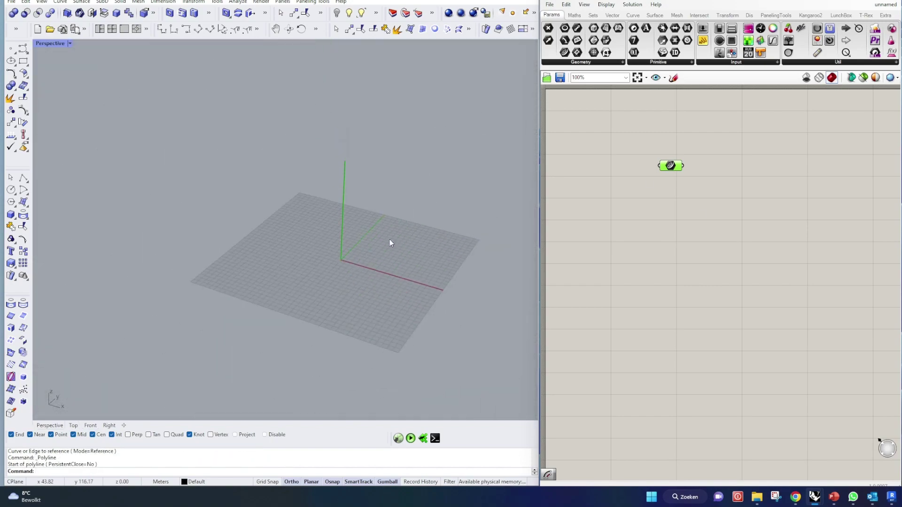
scroll(705, 139, up, 3)
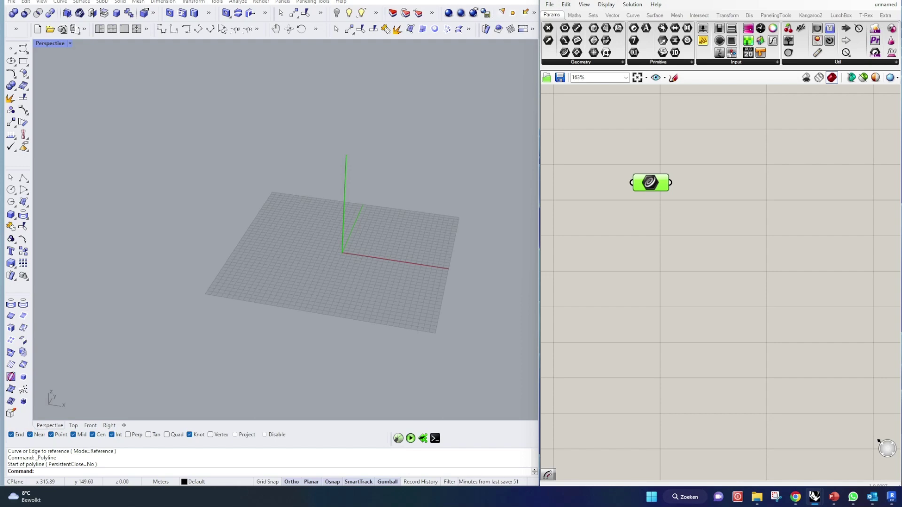
right_click(646, 183)
click(675, 274)
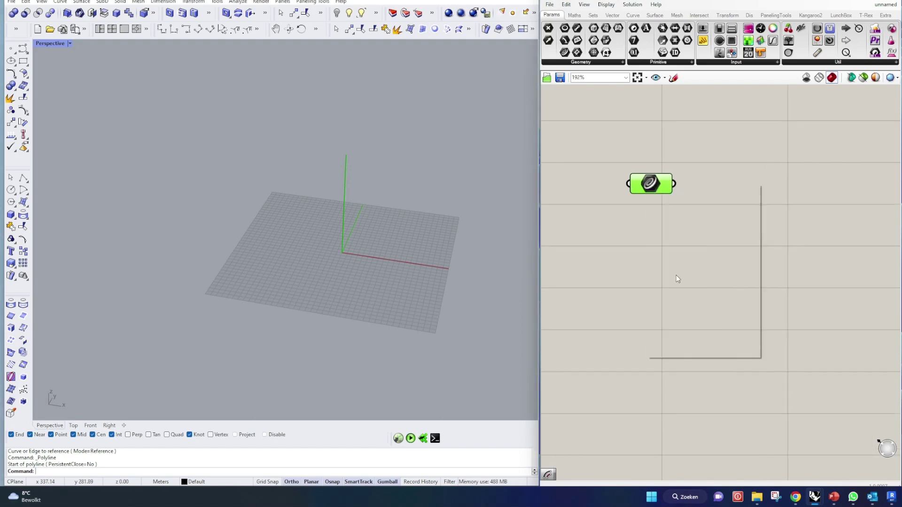
Add an Evaluate Curve component and connect the Curve parameter to its curve input
scroll(630, 227, down, 3)
scroll(630, 228, down, 1)
click(632, 15)
click(631, 28)
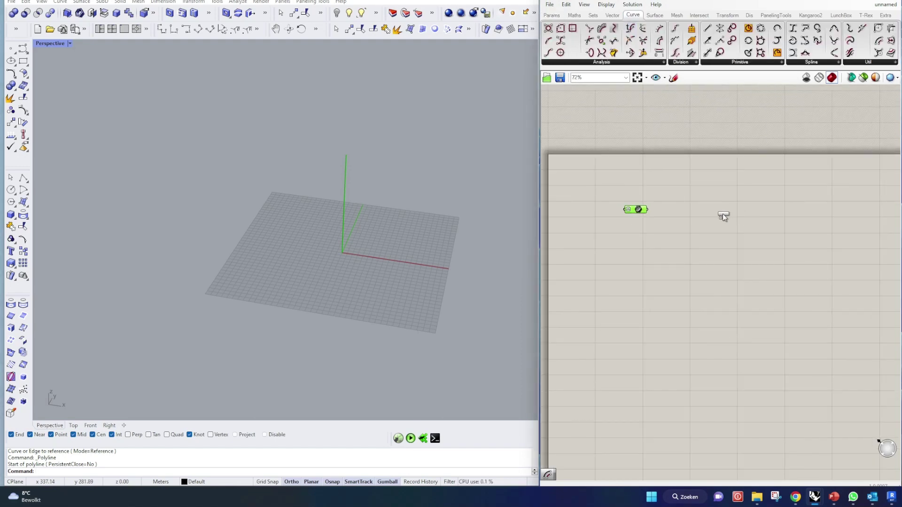
click(722, 215)
scroll(722, 215, up, 4)
drag(586, 204, 703, 232)
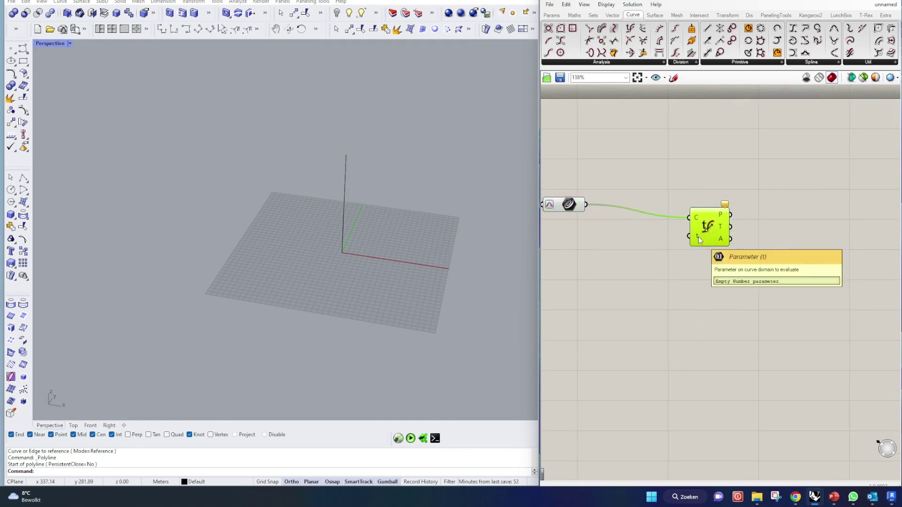
Add a Graph Mapper and place it below the Evaluate Curve component
double_click(670, 282)
text(gr)
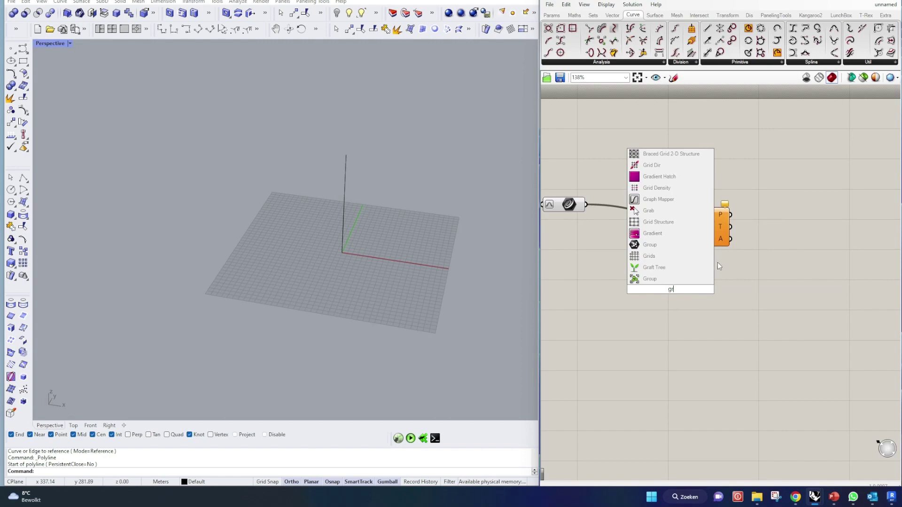
click(695, 199)
drag(685, 293, 639, 346)
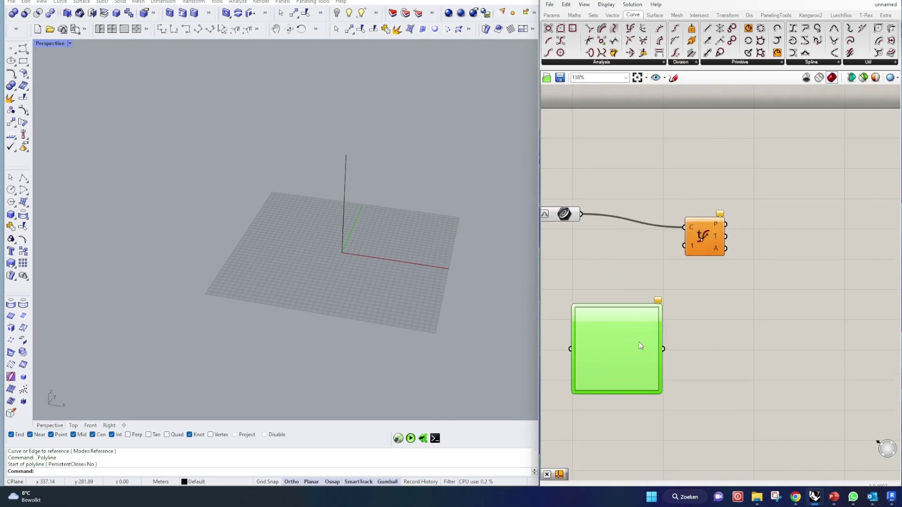
Set the Graph Mapper's graph type to Bezier and connect its output to Evaluate Curve's parameter input
right_click(640, 346)
mouse_move(681, 369)
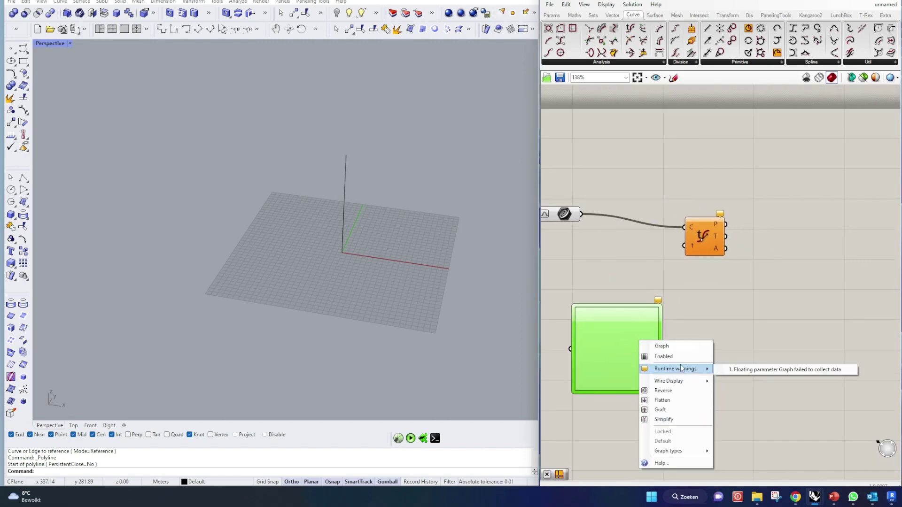
mouse_move(679, 451)
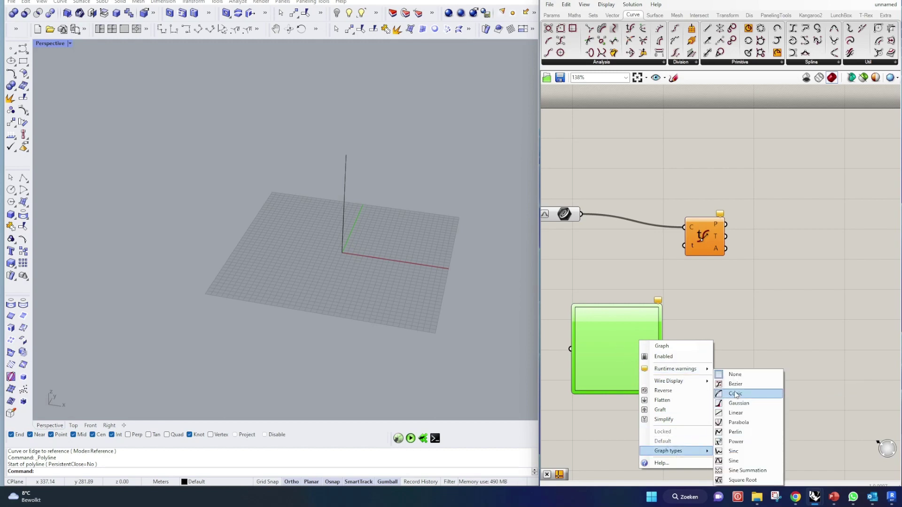
click(736, 395)
drag(663, 349, 684, 246)
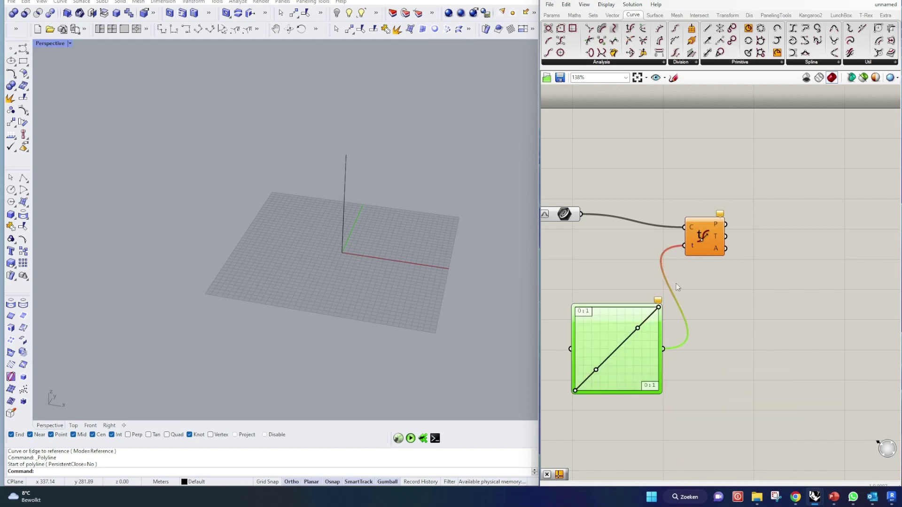
Add a Range component before the Graph Mapper and connect its output to the Graph Mapper's input
scroll(762, 349, down, 3)
double_click(627, 358)
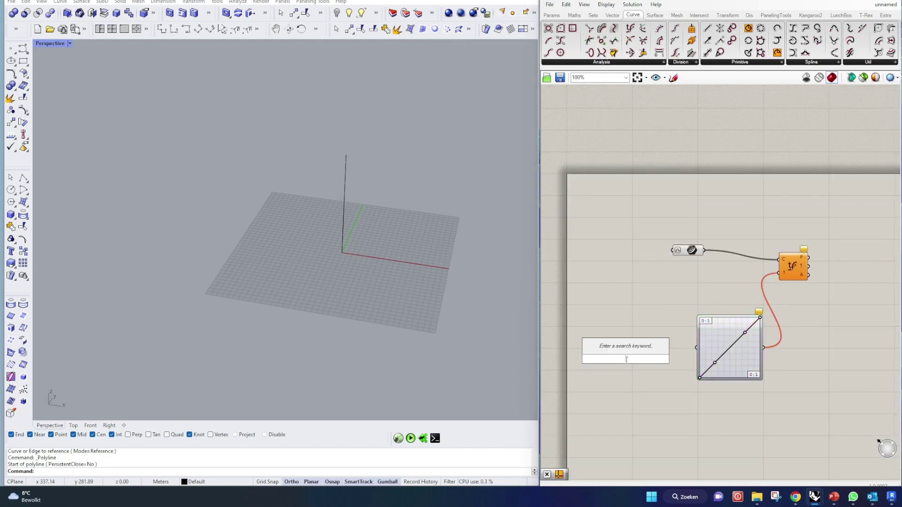
double_click(689, 414)
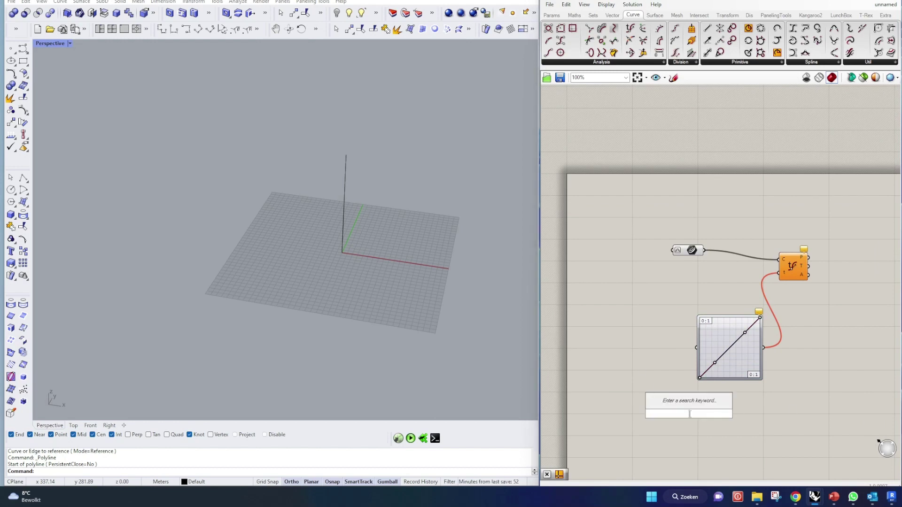
text(ran)
click(690, 393)
drag(705, 413, 646, 337)
Add a number slider of 30 for Range's Steps input and shift the whole definition across the canvas
double_click(625, 387)
text(30)
key(Return)
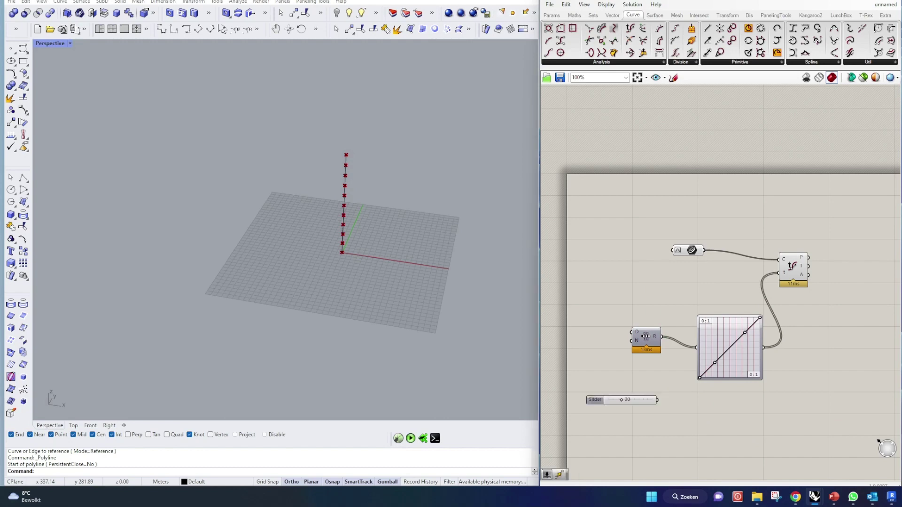
drag(658, 400, 632, 333)
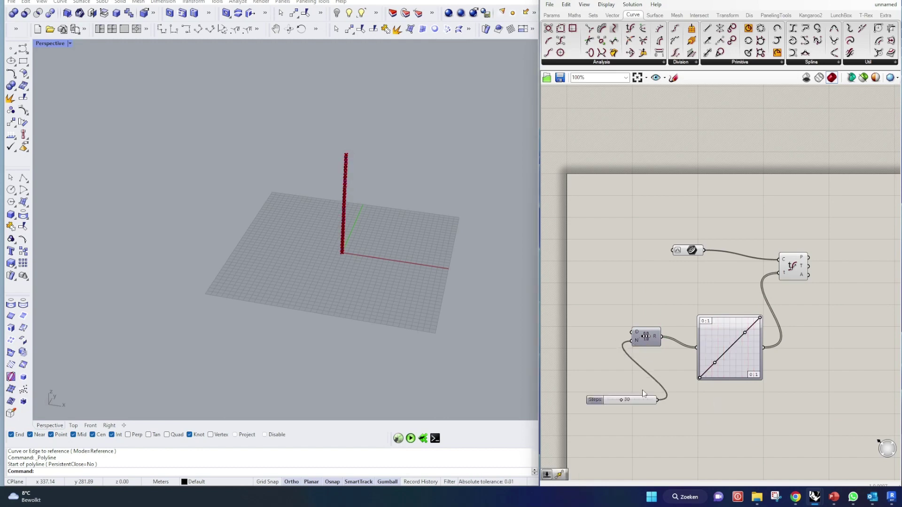
drag(639, 399, 594, 345)
scroll(594, 345, down, 3)
key(ctrl+a)
drag(697, 344, 742, 337)
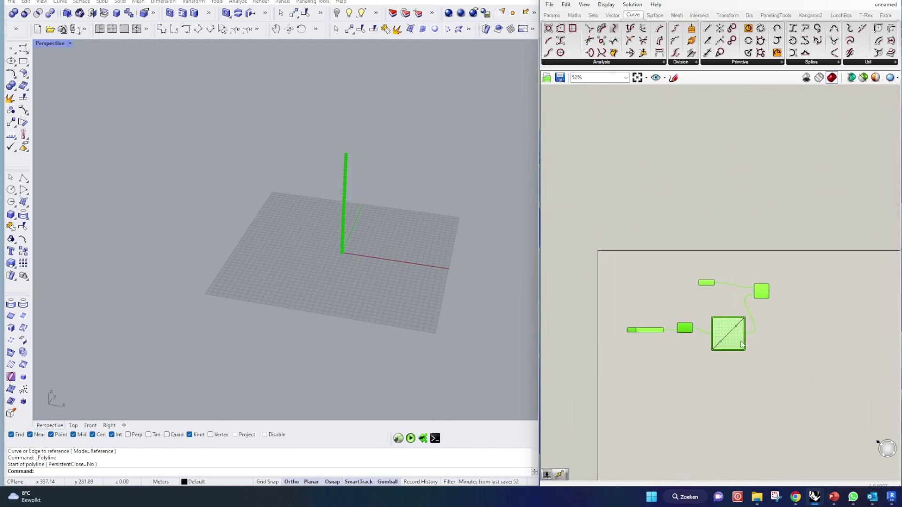
scroll(739, 302, up, 3)
click(757, 402)
Lower the Steps slider feeding the Range component to 14
scroll(356, 207, up, 8)
scroll(583, 362, up, 1)
scroll(582, 358, up, 1)
drag(586, 347, 578, 347)
Reshape the Graph Mapper's Bezier curve so it starts shallow and rises steeply towards the end
scroll(634, 361, down, 3)
scroll(722, 375, up, 2)
drag(730, 337, 763, 353)
drag(701, 366, 705, 387)
scroll(352, 331, down, 2)
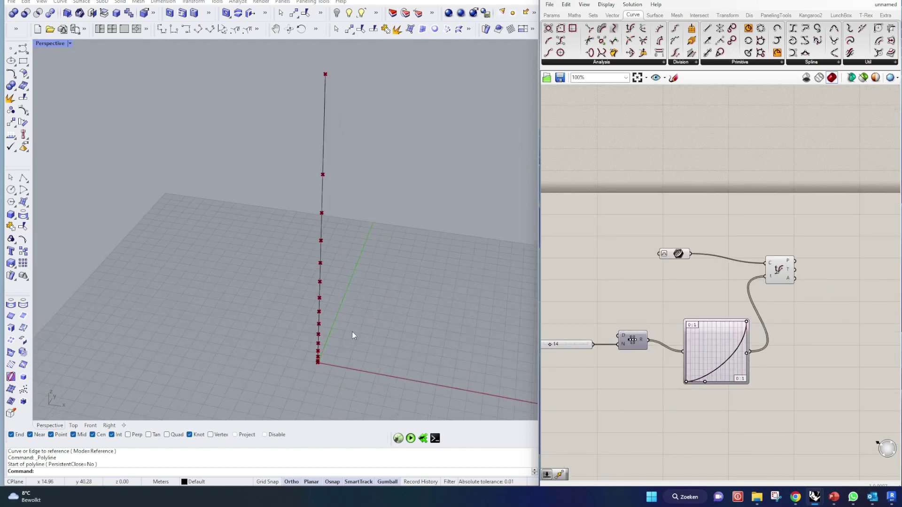
Add a Line SDL component and connect Evaluate Curve's point output to its start input
scroll(732, 364, down, 2)
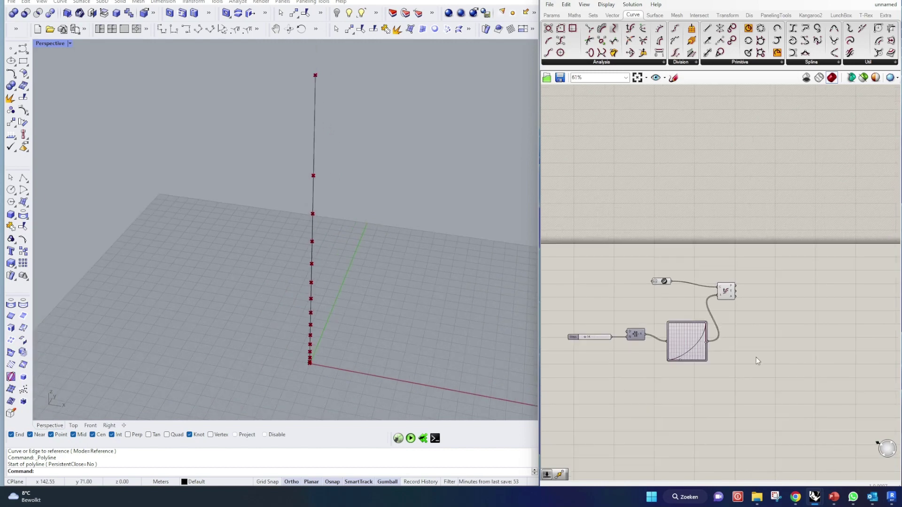
drag(707, 43, 805, 289)
scroll(805, 288, up, 4)
drag(624, 271, 816, 294)
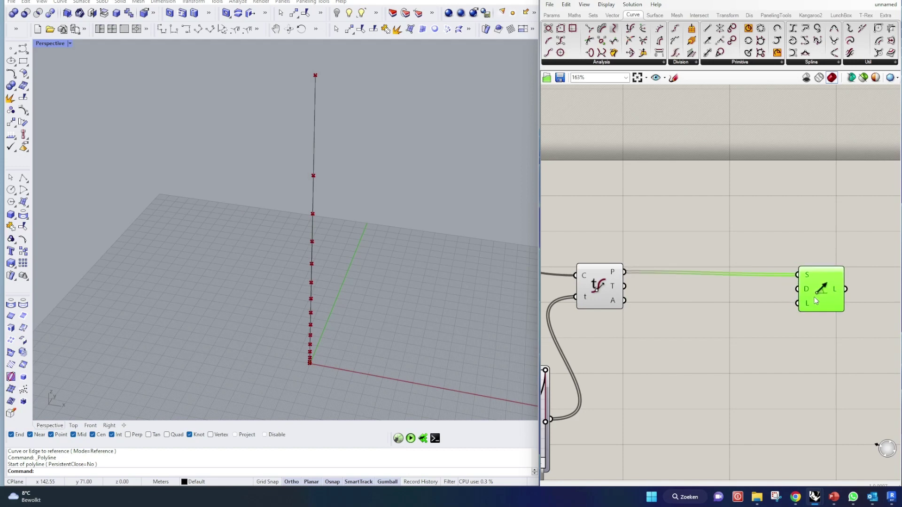
Add a Unit X vector and connect it to the Line SDL component's direction input
double_click(690, 352)
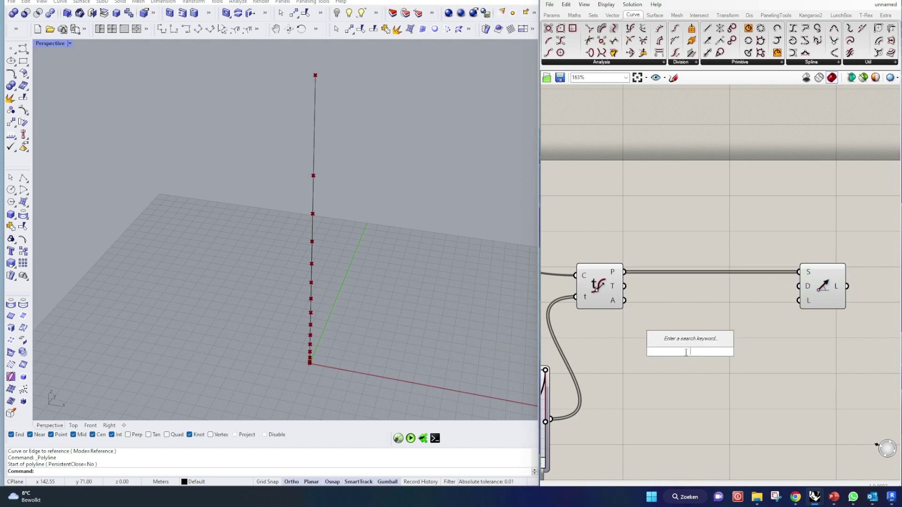
text(x)
click(690, 343)
drag(713, 351, 726, 290)
Add a number slider of 200 for the Line SDL Length input and lower it to 120
double_click(679, 343)
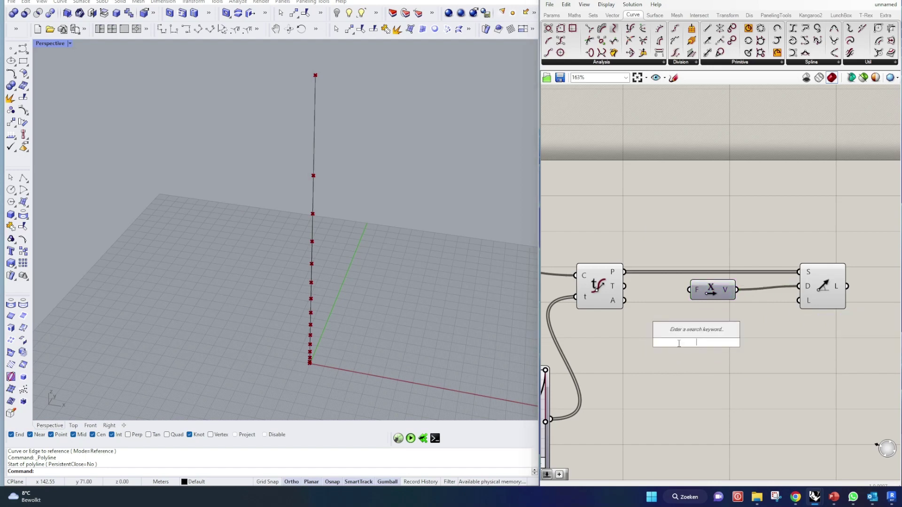
text(200)
key(Return)
drag(760, 342, 799, 300)
scroll(223, 284, down, 4)
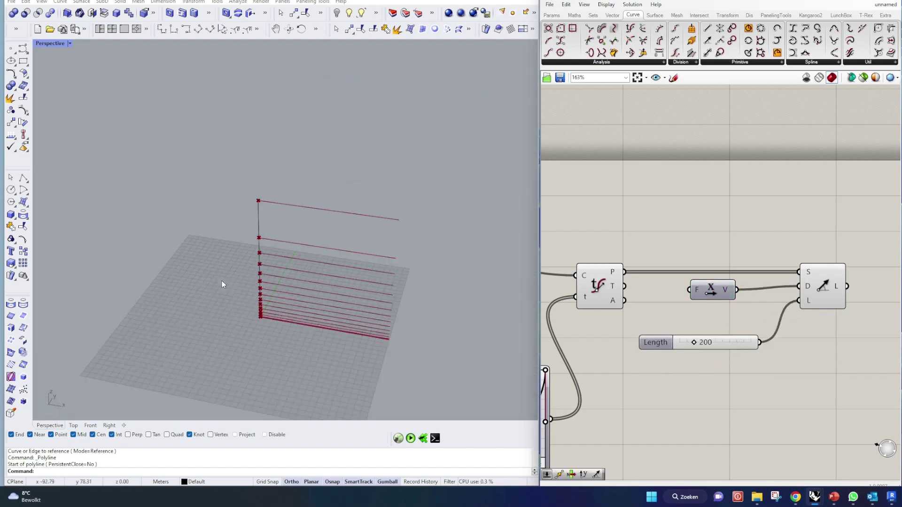
mouse_move(693, 343)
mouse_down()
mouse_move(705, 344)
mouse_move(689, 345)
mouse_up()
Add a Divide Curve component and connect the Line SDL output to its curve input
scroll(688, 345, down, 6)
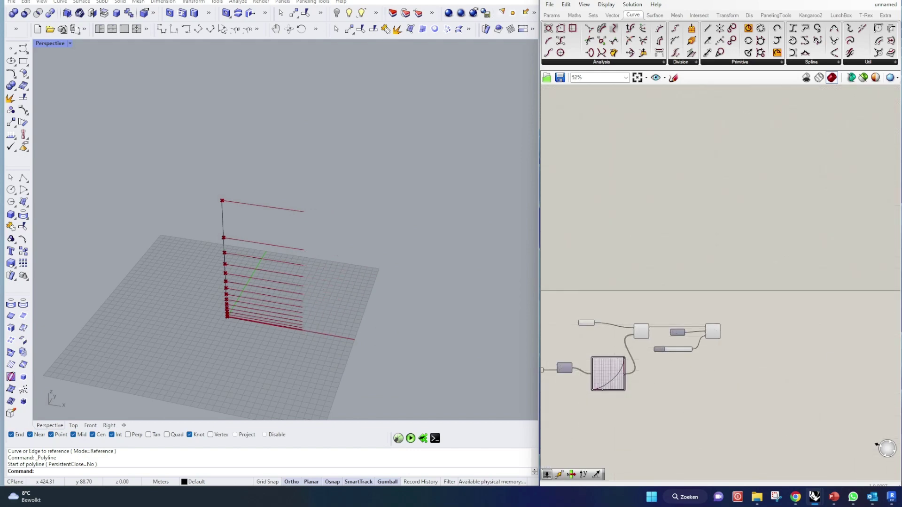
click(675, 29)
scroll(743, 338, up, 4)
click(744, 320)
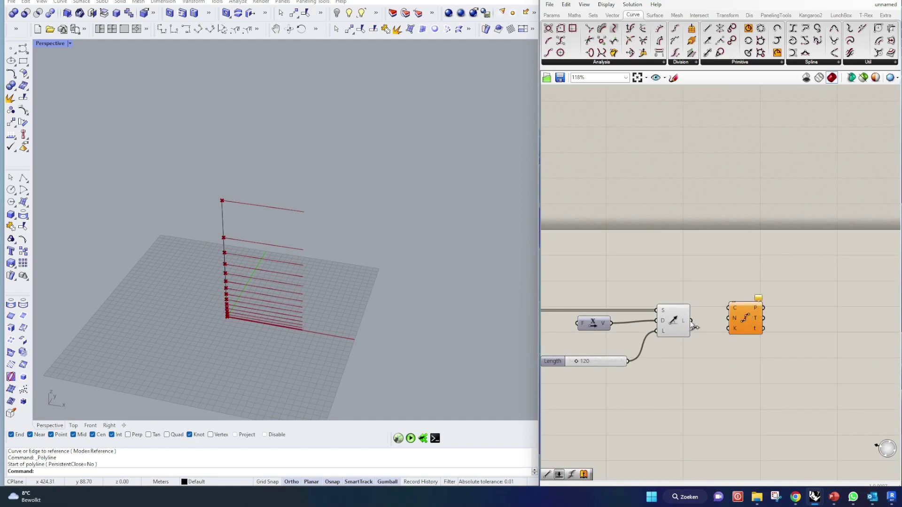
drag(690, 321, 766, 326)
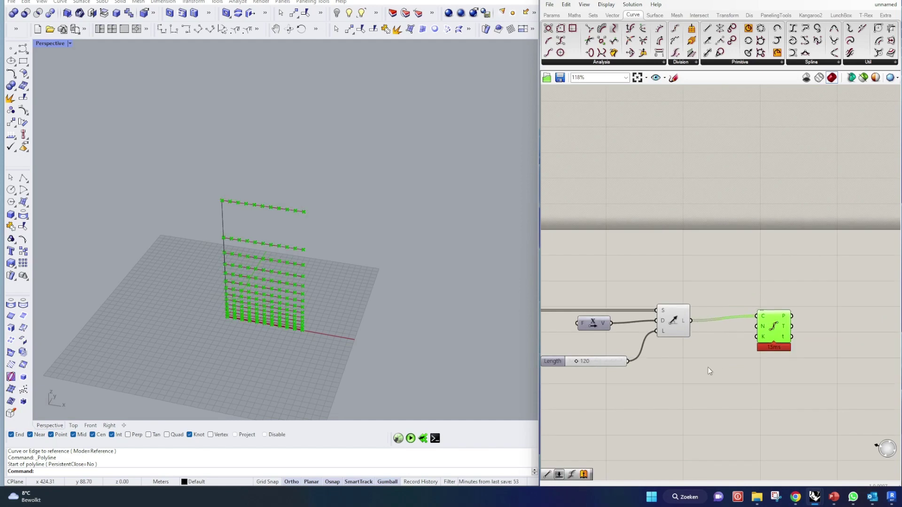
Add a number slider of 10 for Divide Curve's Count input and lower it to 7
double_click(680, 380)
text(10)
key(Return)
drag(723, 382, 700, 390)
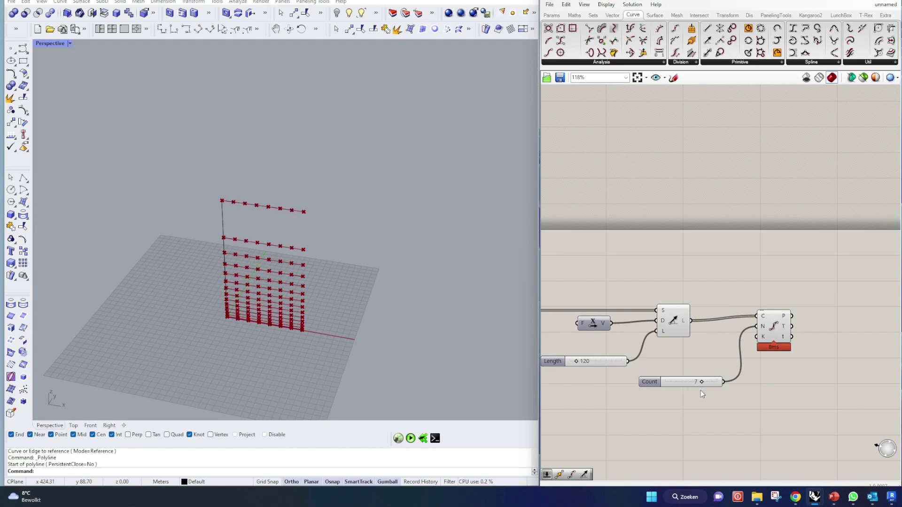
scroll(358, 317, up, 2)
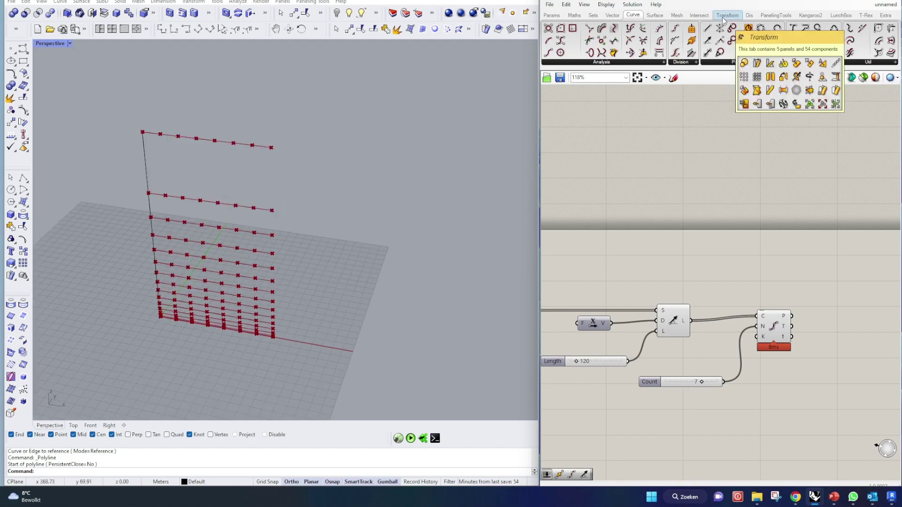
Add a Relative Item component and connect Divide Curve's points output to its tree input
click(683, 16)
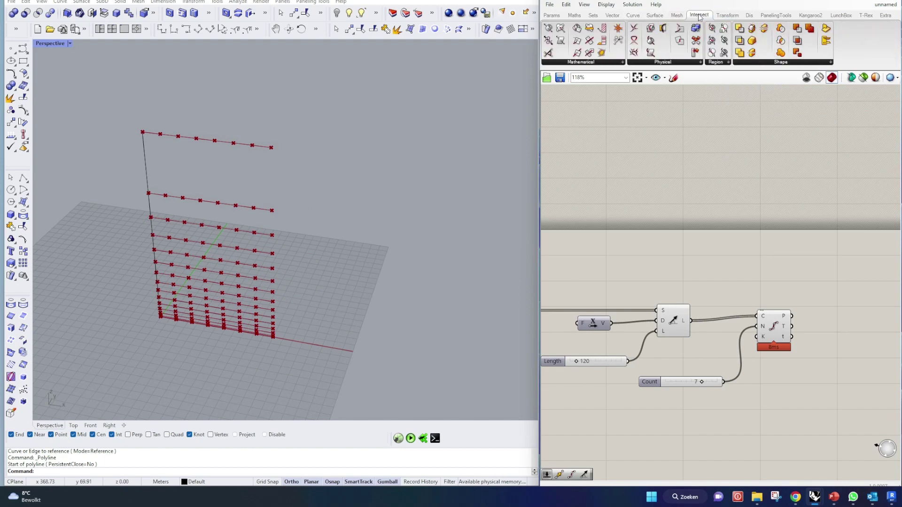
click(699, 16)
click(749, 16)
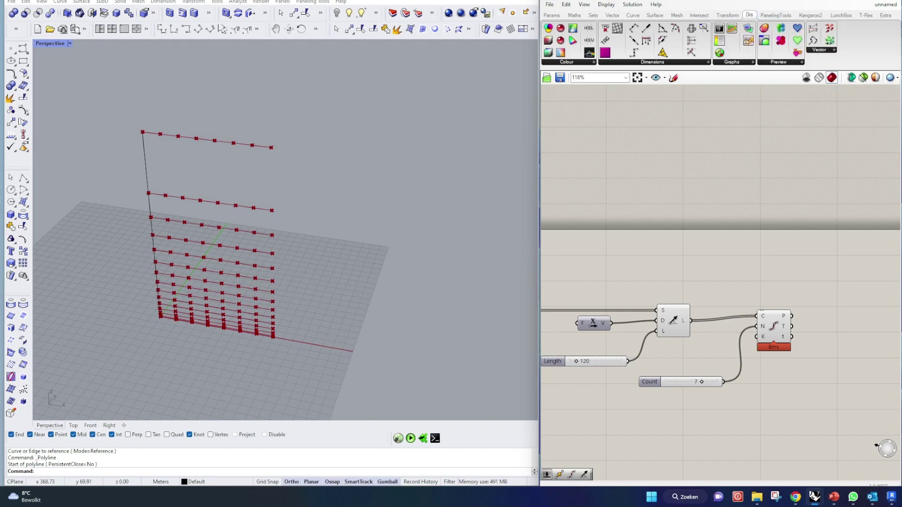
double_click(844, 358)
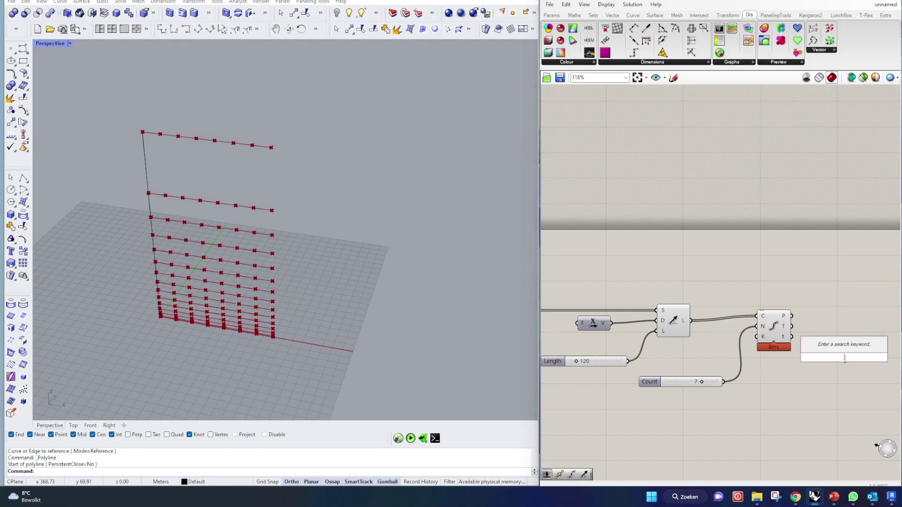
text(rel)
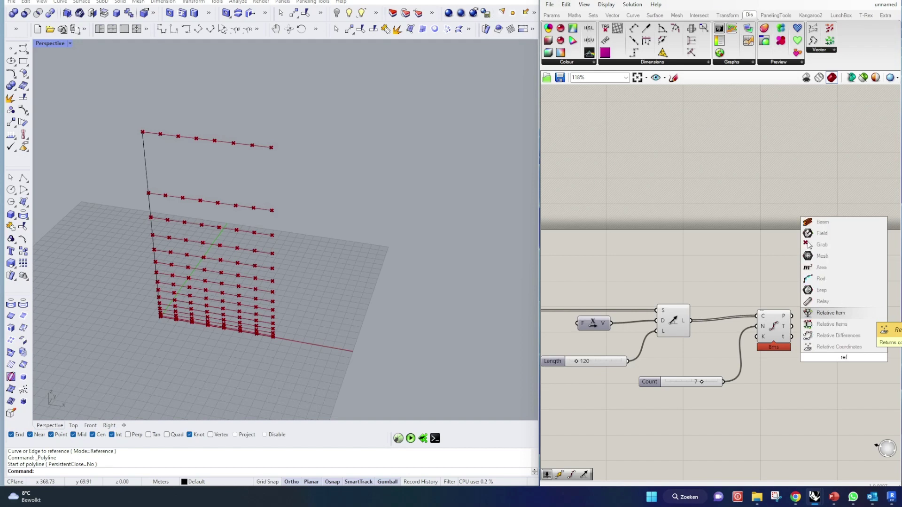
click(835, 329)
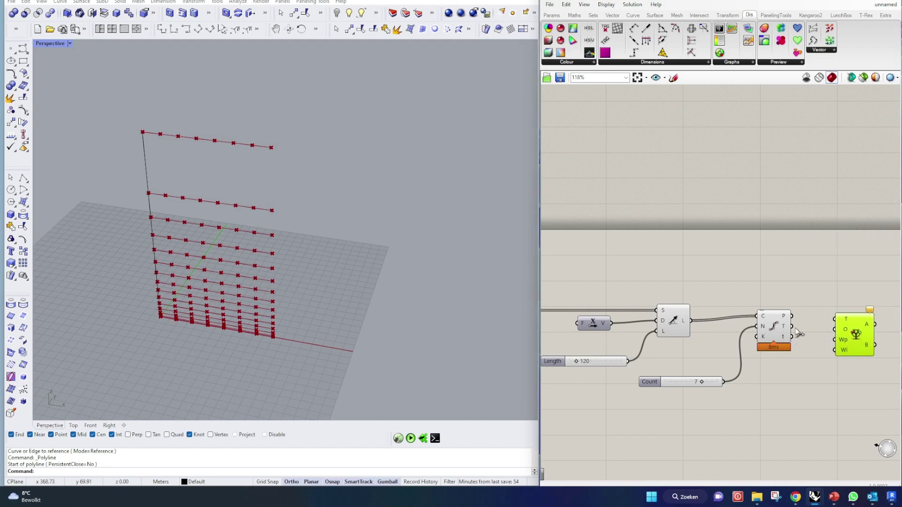
drag(839, 322, 854, 331)
Duplicate the Relative Item component below the original and move the original closer to Divide Curve
scroll(779, 312, down, 3)
scroll(828, 330, up, 6)
scroll(593, 289, down, 4)
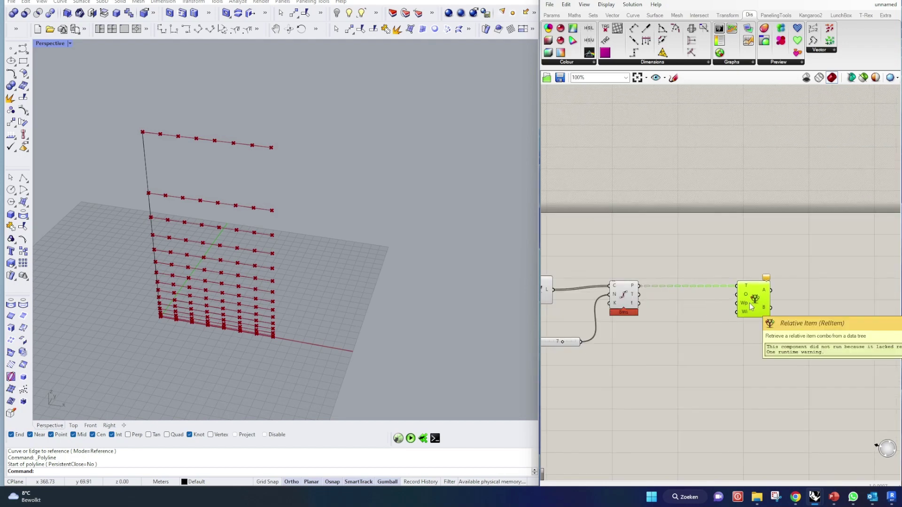
alt+drag(747, 306, 743, 360)
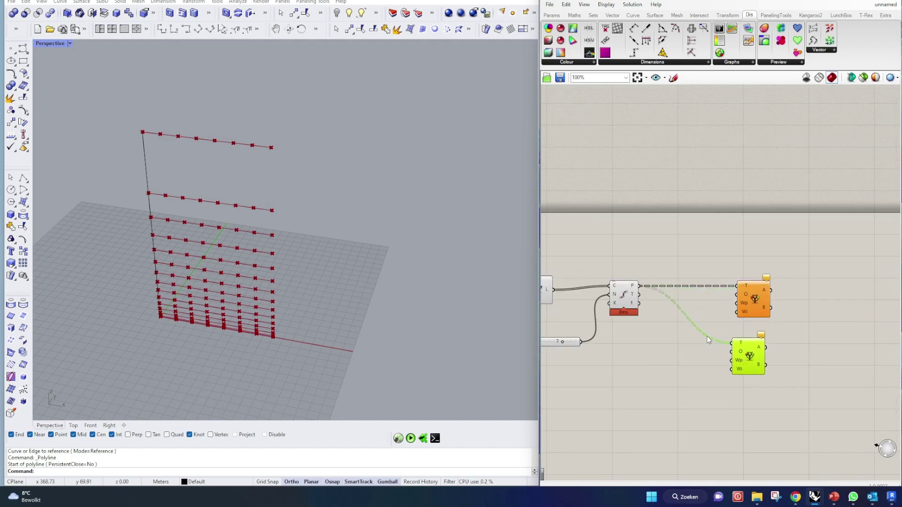
click(661, 359)
drag(765, 303, 749, 297)
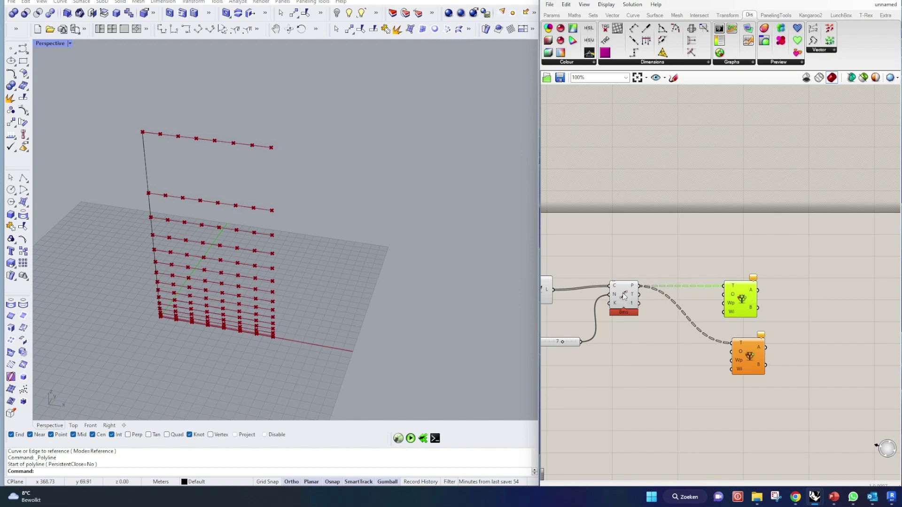
Simplify the points output of the Divide Curve component
scroll(623, 292, up, 4)
right_click(646, 282)
click(676, 351)
click(704, 321)
scroll(704, 313, down, 4)
click(785, 313)
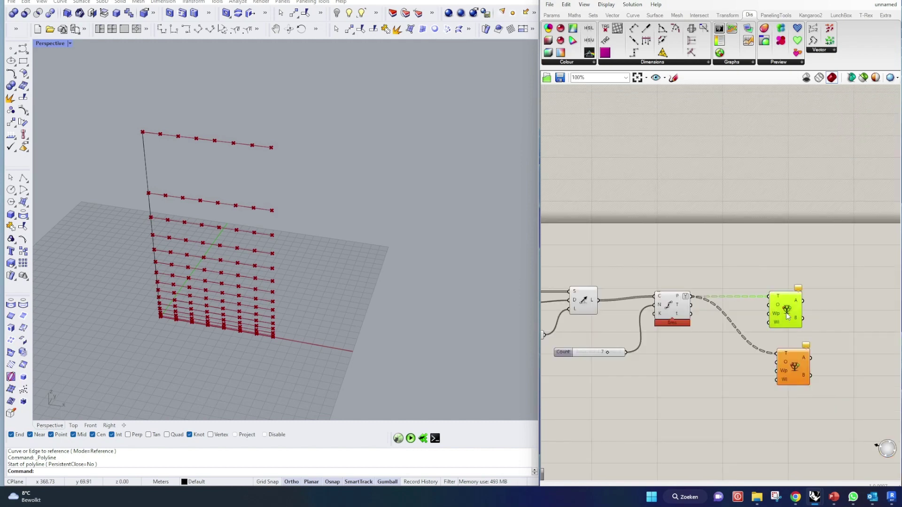
Set the offset of the upper Relative Item component to {+1}(+1)
scroll(792, 311, up, 3)
right_click(782, 304)
mouse_move(826, 396)
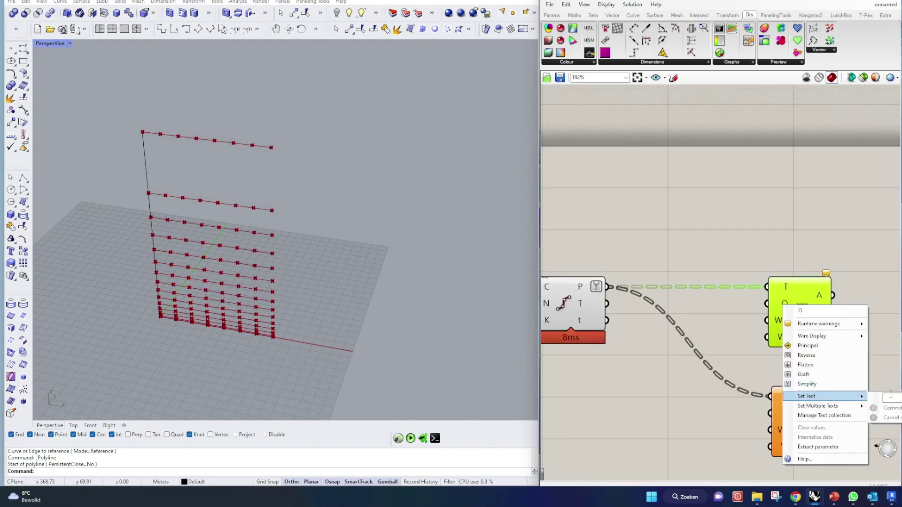
click(890, 394)
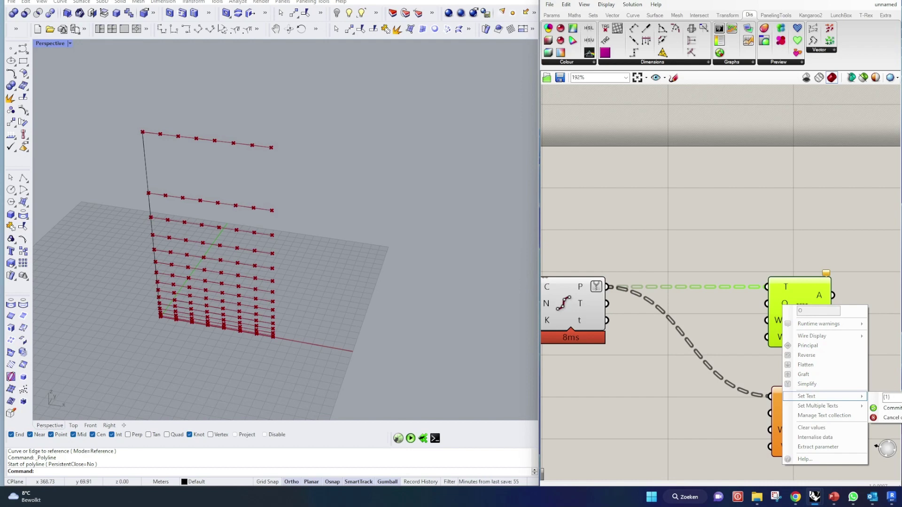
text([1] (1)
click(890, 408)
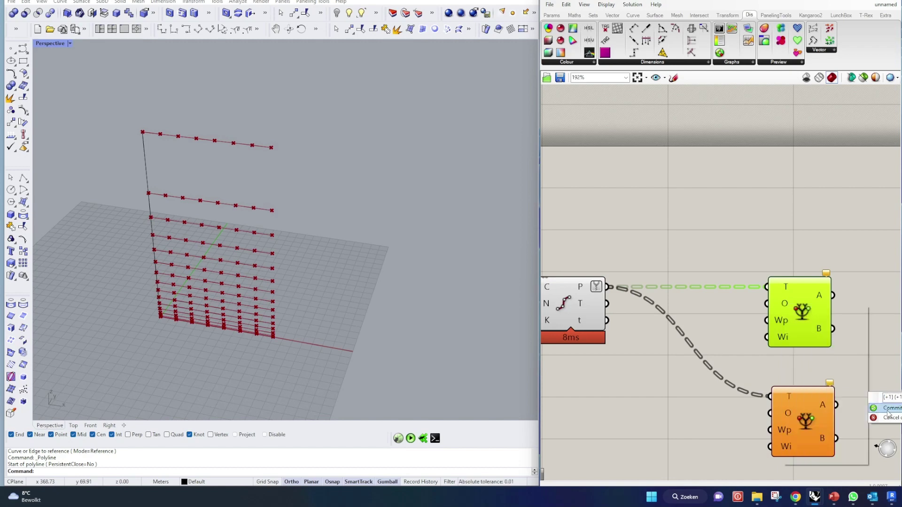
Set the offset of the lower Relative Item component to {+1}(-1)
right_click(787, 415)
mouse_move(794, 417)
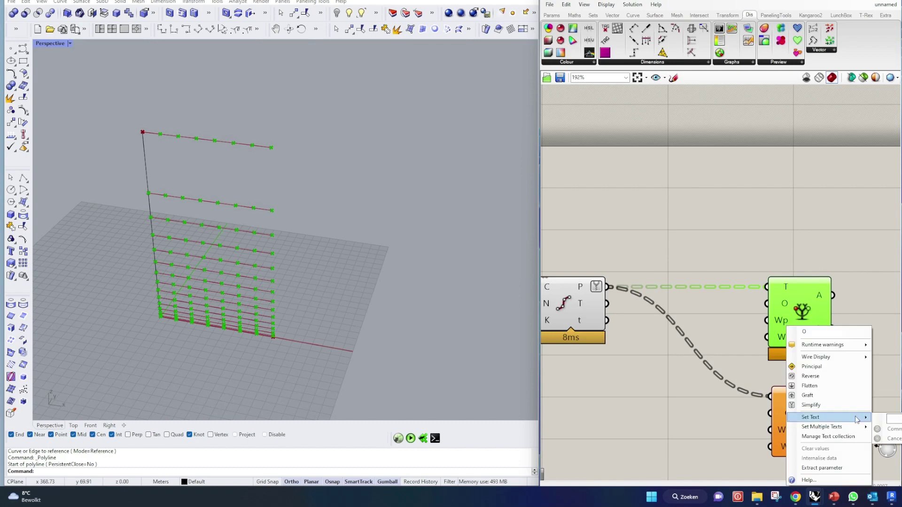
text({+1)
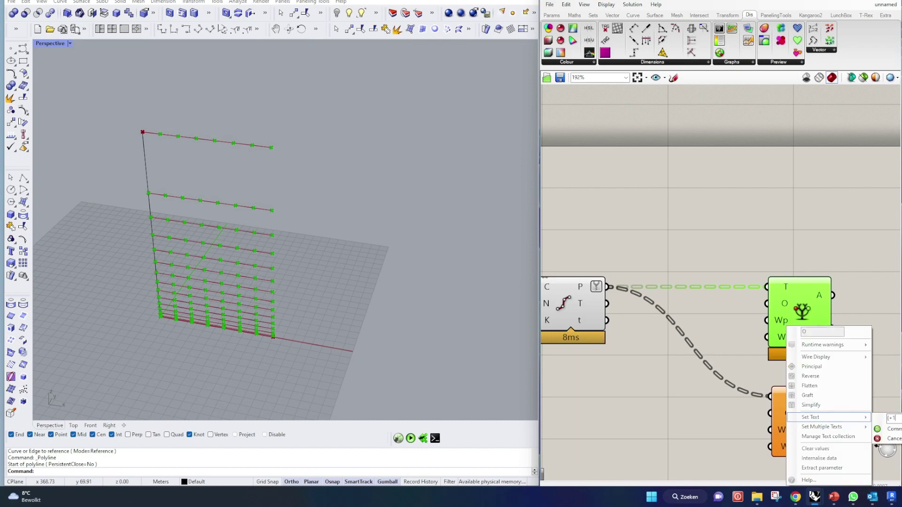
text(} {-)
key(Return)
scroll(689, 247, down, 3)
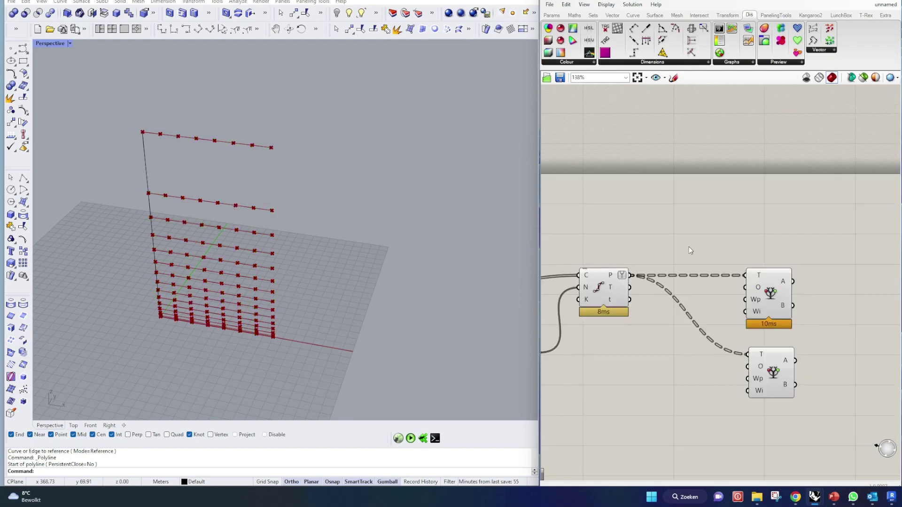
Add a Line component for each Relative Item, connecting its A and B outputs to the line's start and end points
scroll(704, 312, down, 3)
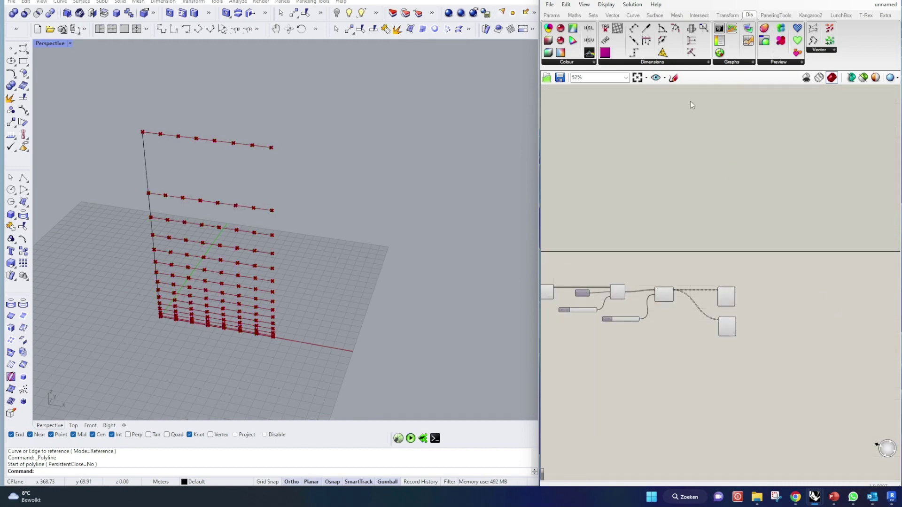
click(633, 15)
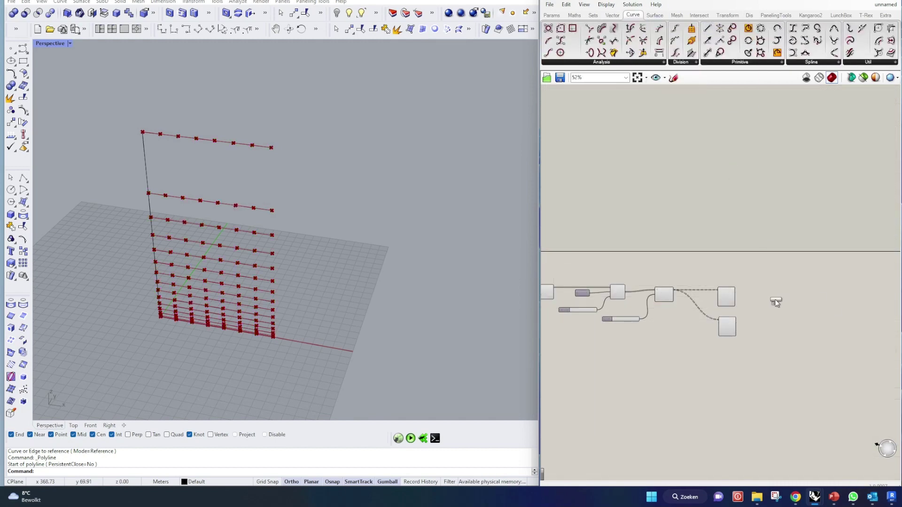
scroll(700, 277, up, 4)
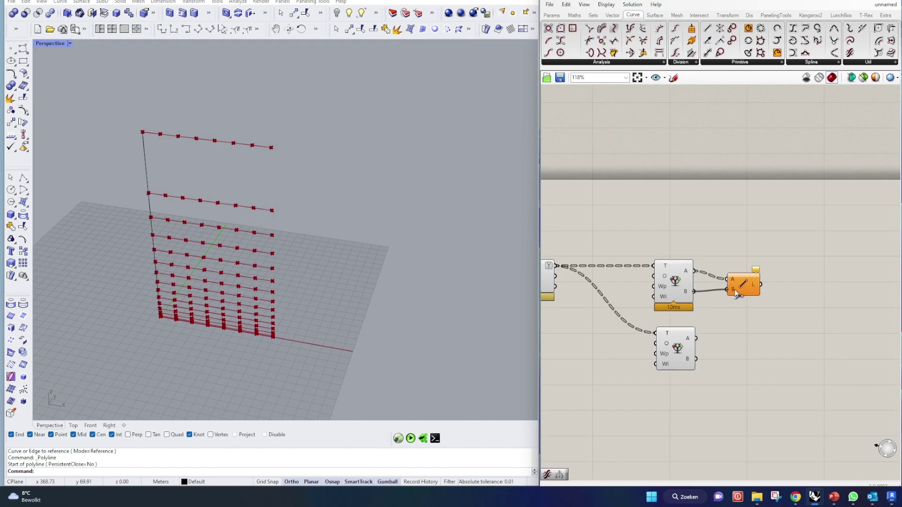
drag(735, 291, 732, 351)
click(686, 248)
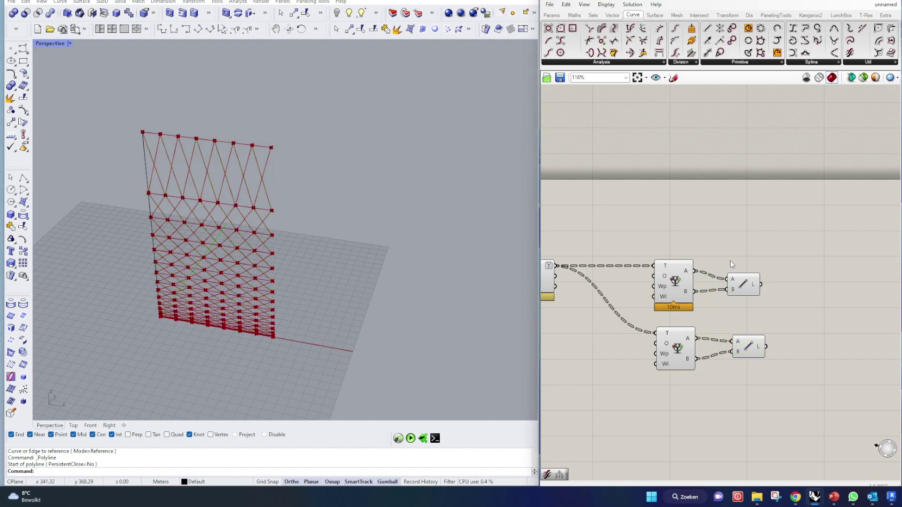
Reshape the Graph Mapper's Bezier curve into an S-shape with steep ends and a flatter middle
scroll(728, 279, down, 3)
right_drag(379, 283, 368, 241)
scroll(188, 315, up, 2)
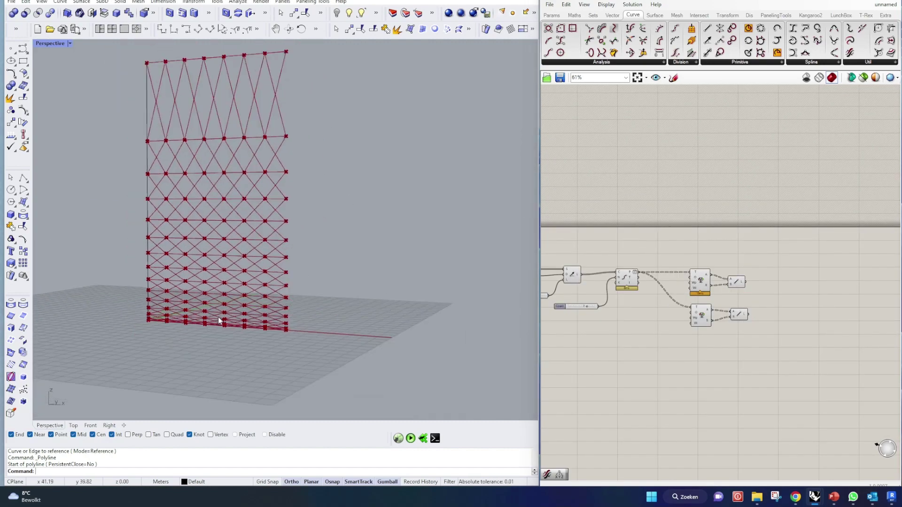
scroll(221, 318, down, 2)
scroll(756, 328, down, 2)
right_drag(568, 325, 693, 311)
scroll(693, 311, up, 2)
scroll(693, 312, up, 4)
mouse_move(694, 311)
mouse_down()
mouse_move(700, 301)
mouse_move(696, 320)
mouse_move(704, 286)
mouse_move(708, 307)
mouse_up()
drag(708, 271, 681, 272)
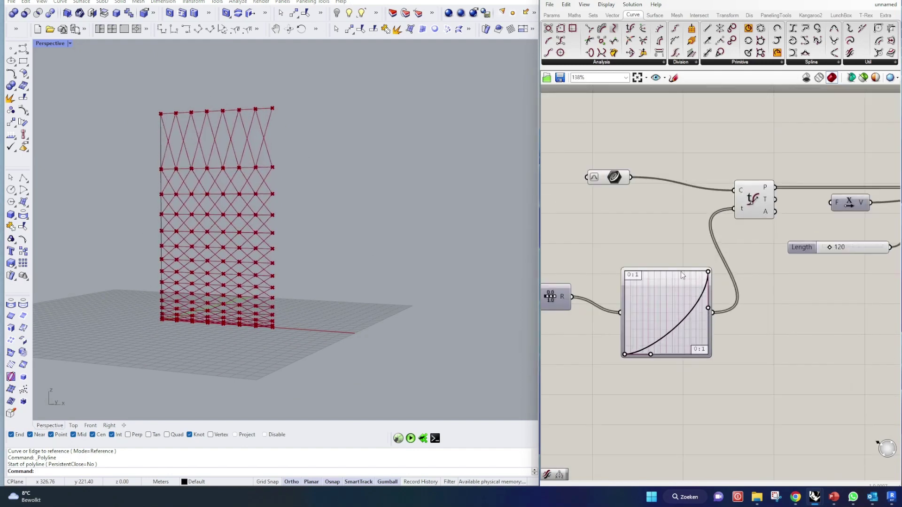
drag(651, 354, 649, 291)
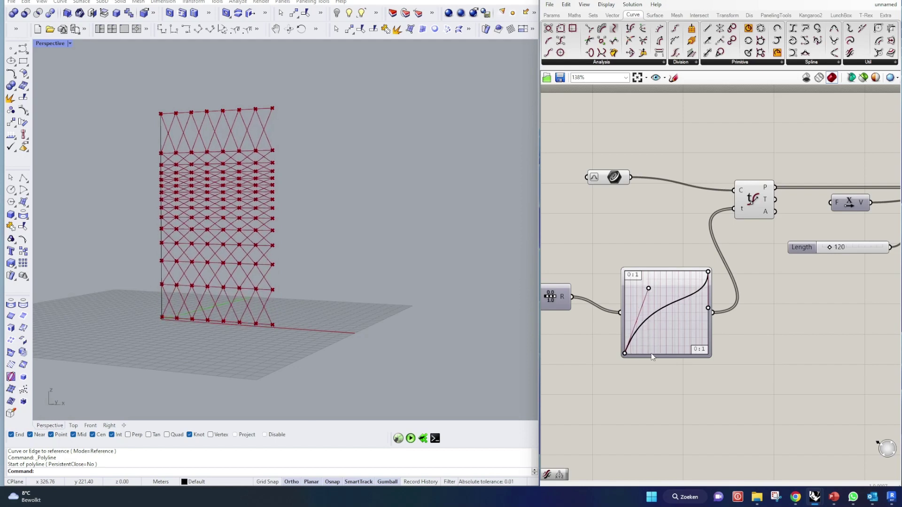
drag(710, 308, 710, 325)
mouse_move(647, 294)
mouse_down()
mouse_move(648, 303)
mouse_move(648, 293)
mouse_up()
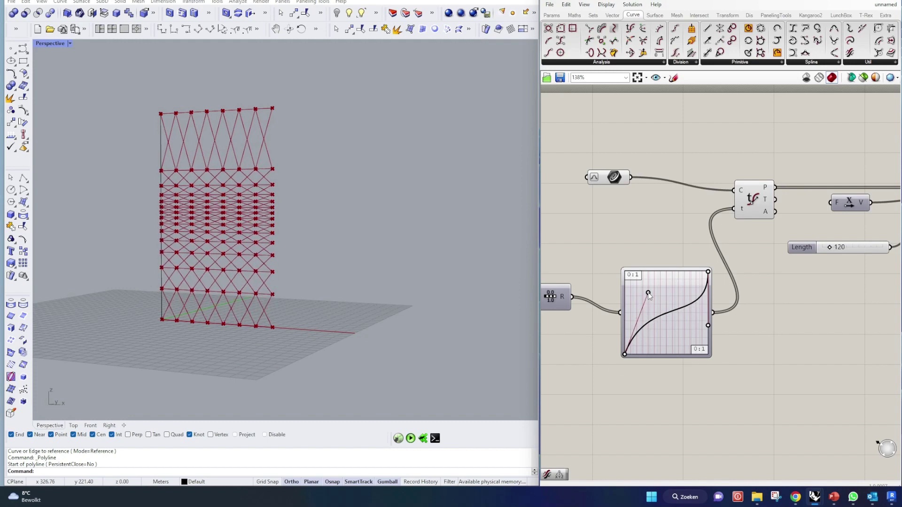
Add an Extrude component downstream of the two Line components
mouse_move(397, 254)
right_down()
mouse_move(354, 269)
mouse_move(399, 270)
right_up()
scroll(624, 236, down, 5)
scroll(698, 269, up, 4)
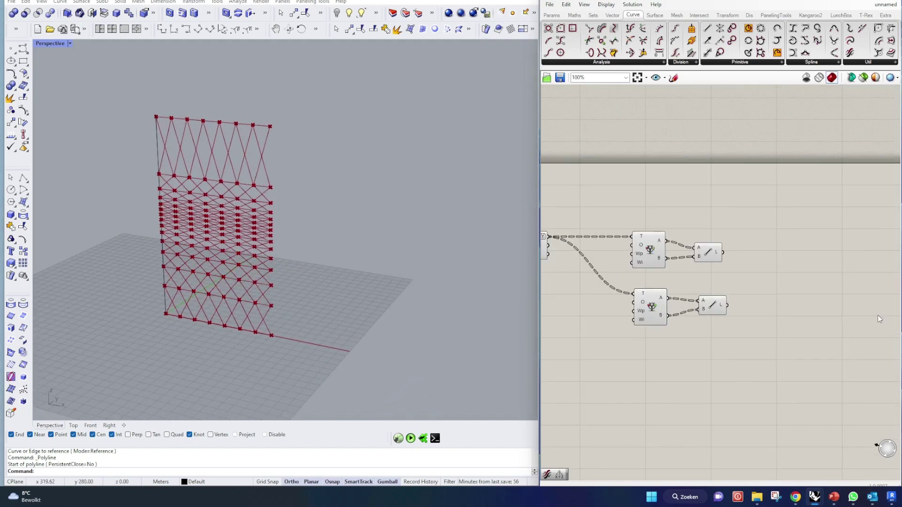
scroll(786, 280, up, 3)
double_click(781, 268)
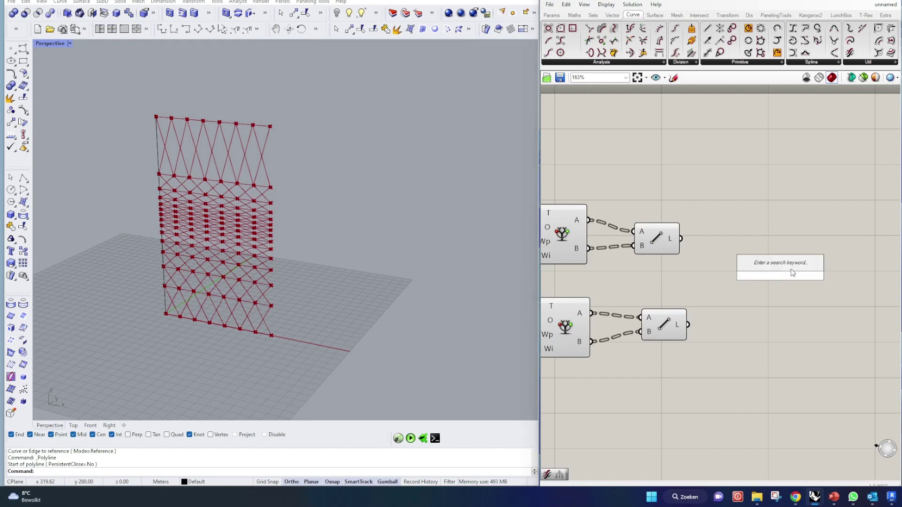
text(extru)
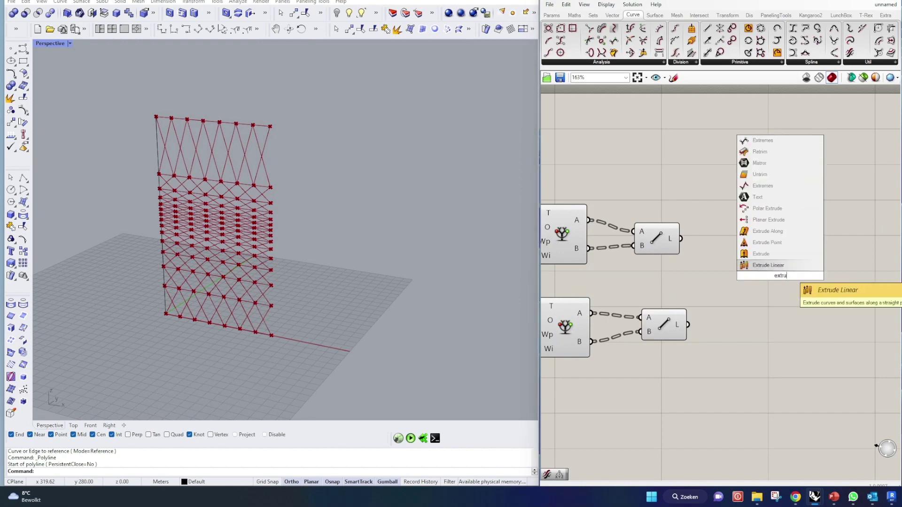
click(749, 254)
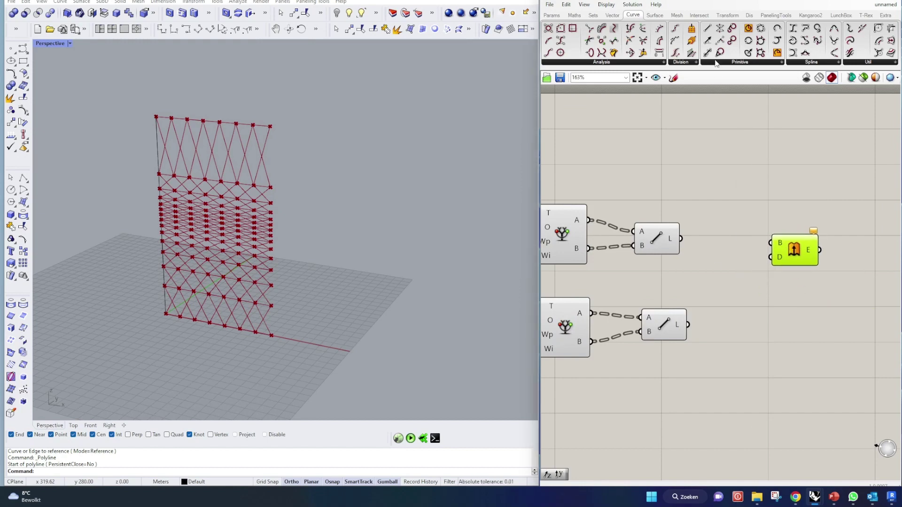
Add a Solid Union component above the Line outputs and shift Extrude farther away from the lines
click(700, 16)
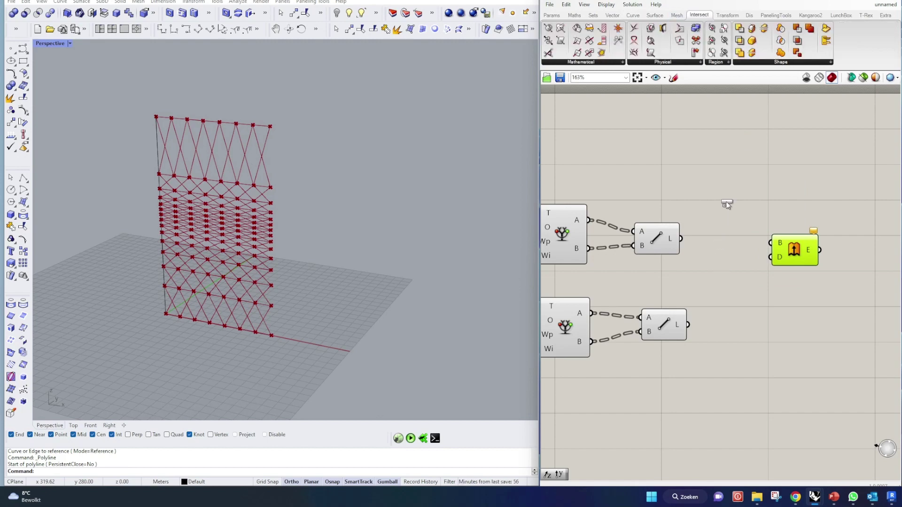
drag(726, 205, 752, 171)
drag(795, 245, 833, 247)
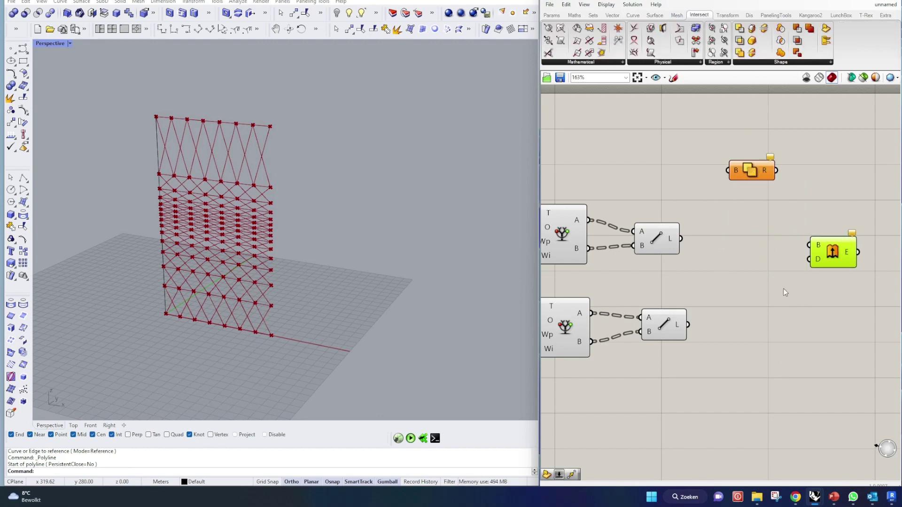
Add a Unit X vector as the Extrude direction and connect both Line outputs to its base input
double_click(759, 381)
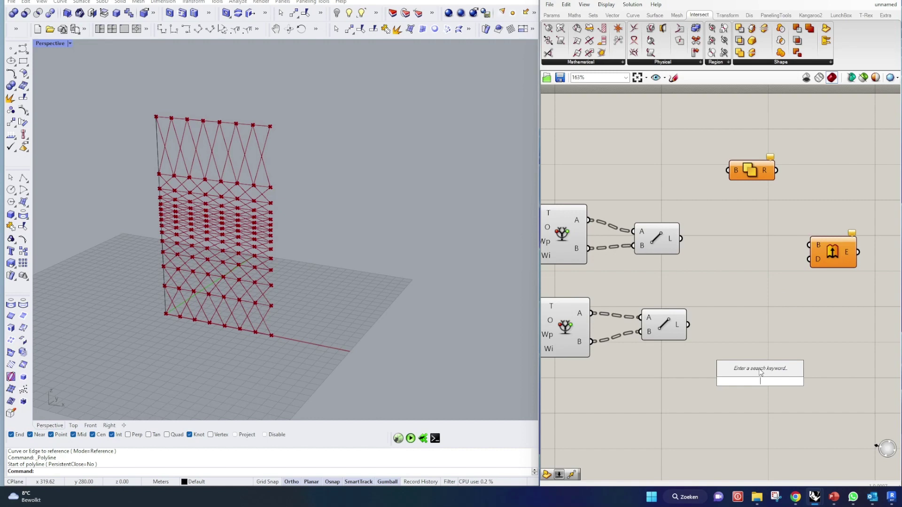
text(x)
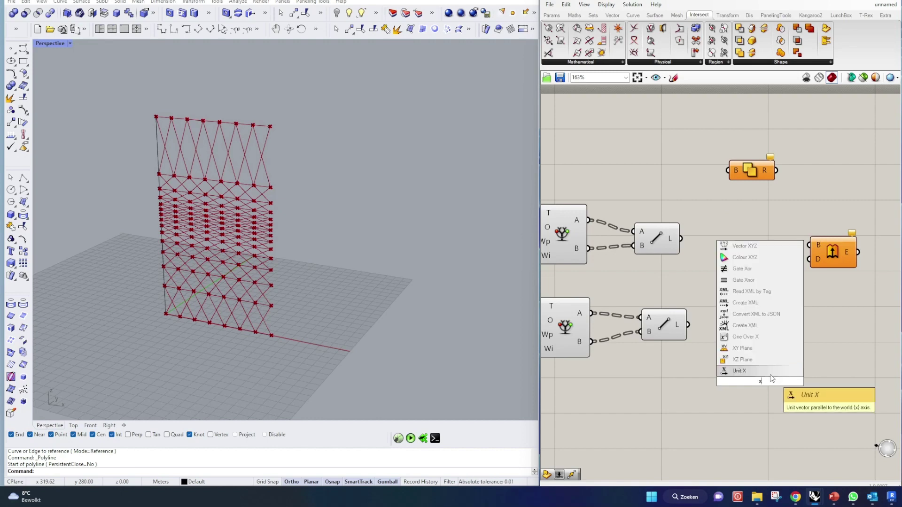
click(769, 375)
drag(783, 382, 806, 259)
drag(681, 238, 811, 246)
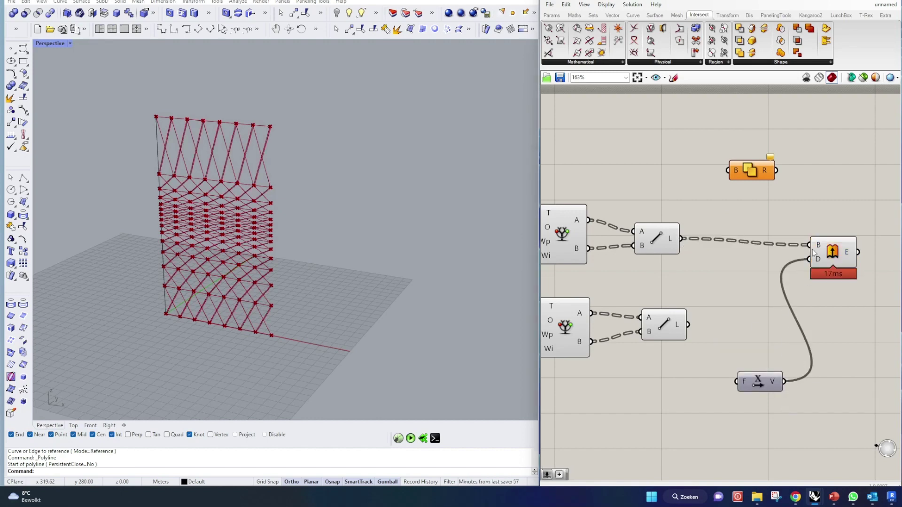
drag(688, 325, 810, 246)
scroll(250, 311, up, 5)
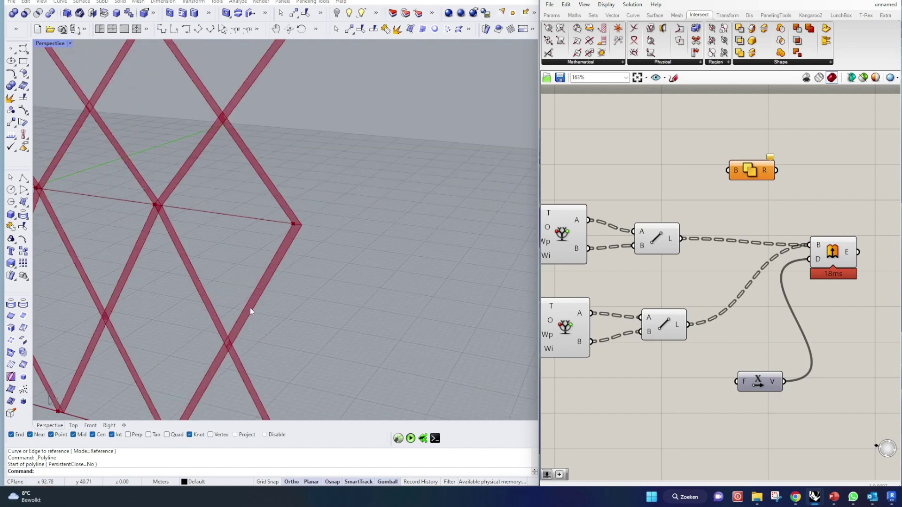
Move Solid Union downstream of Extrude and connect the extrusion output to its Breps input
scroll(676, 274, down, 4)
click(715, 218)
drag(715, 218, 813, 271)
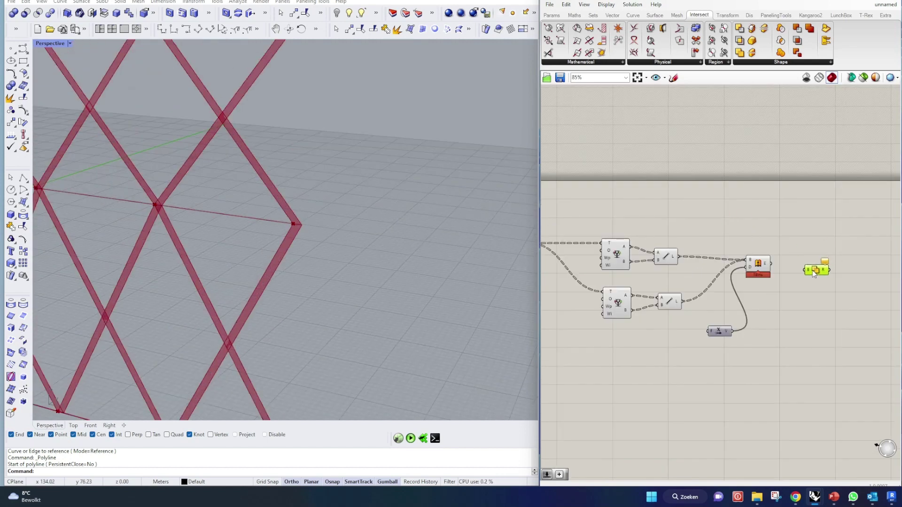
click(807, 311)
scroll(781, 266, up, 2)
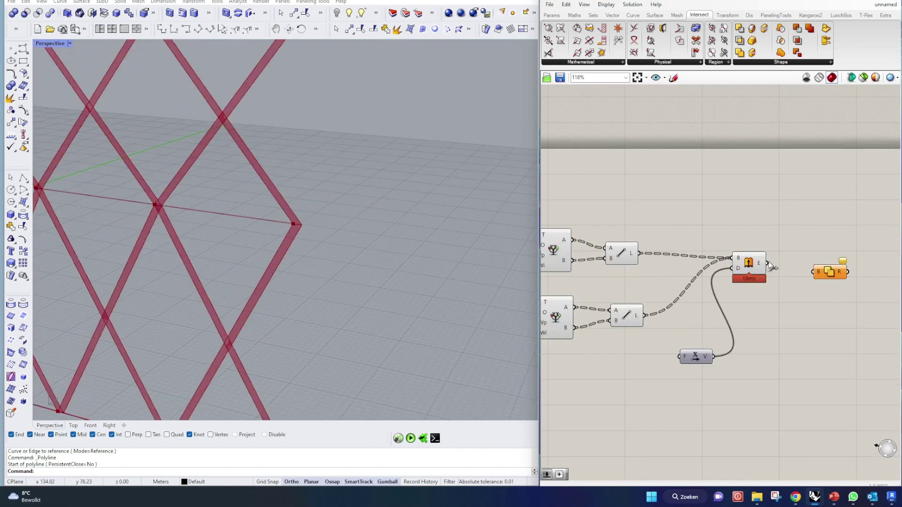
drag(818, 273, 819, 273)
click(828, 273)
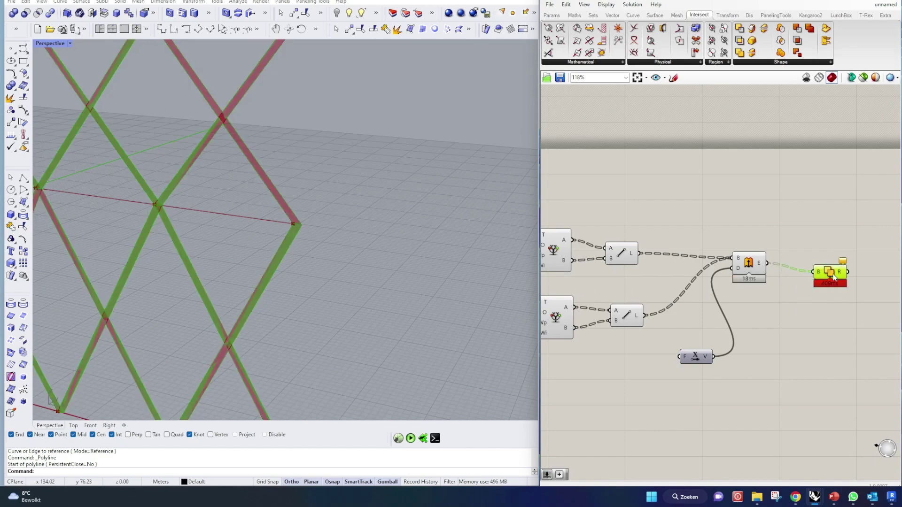
click(826, 303)
Turn off the Extrude component's preview and select Solid Union to inspect the merged strips
click(754, 265)
middle_click(754, 265)
click(737, 245)
click(833, 273)
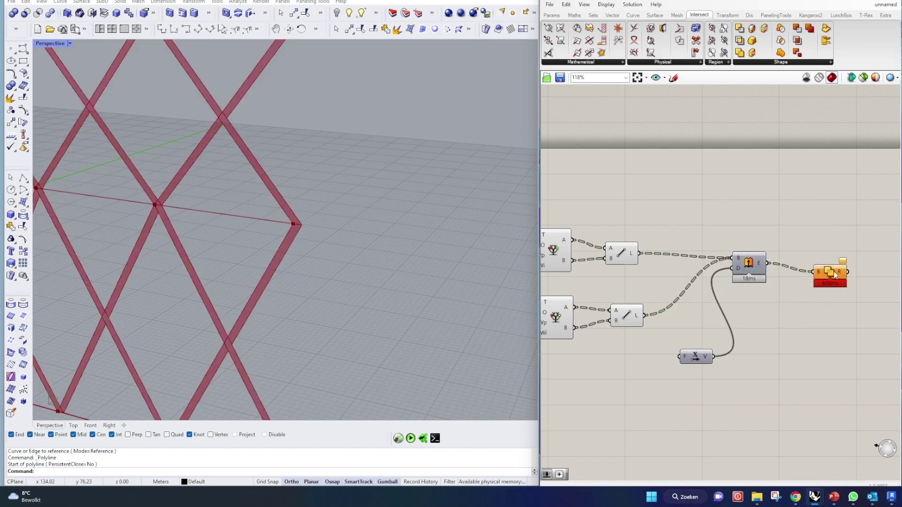
click(764, 314)
scroll(765, 314, down, 1)
right_drag(806, 292, 764, 267)
click(765, 263)
scroll(711, 317, down, 2)
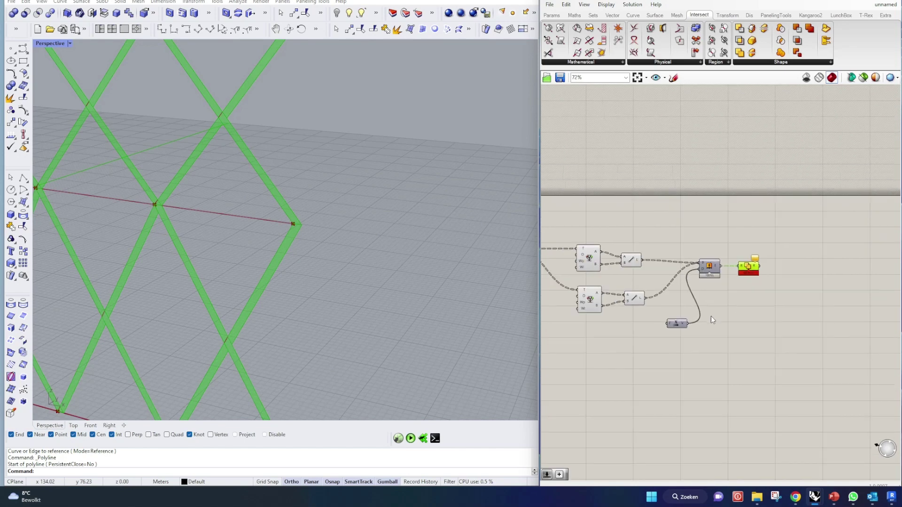
Duplicate Extrude with its Unit X beyond Solid Union and feed the union result into the copy's base input
click(712, 268)
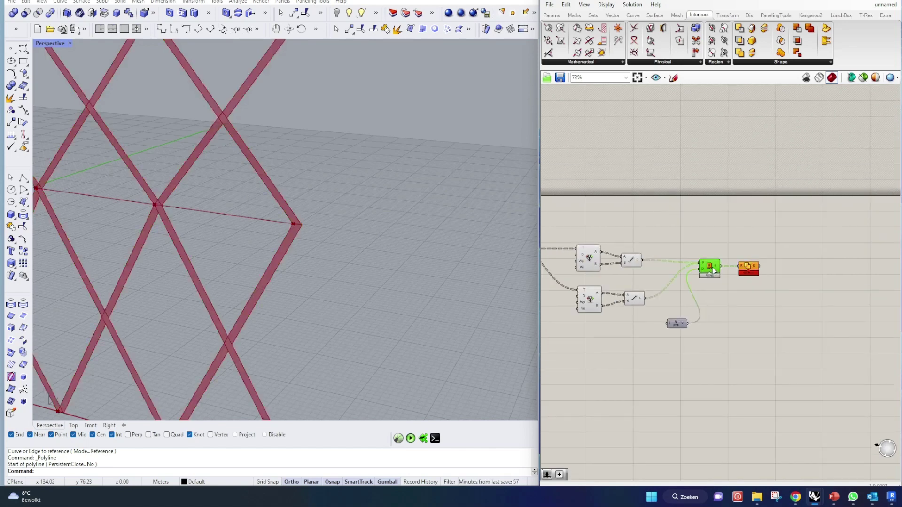
alt+drag(674, 324, 771, 340)
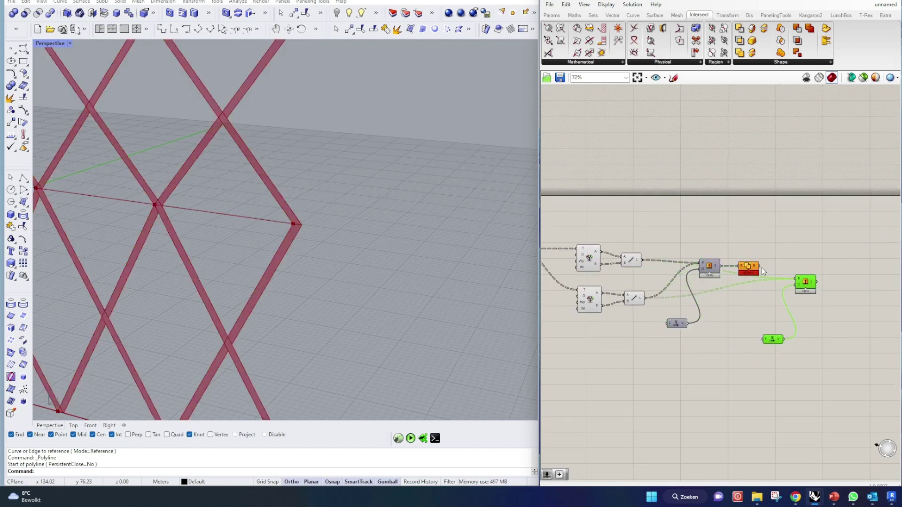
click(761, 267)
Add a Unit Y vector as the second Extrude's direction and delete the copied Unit X
double_click(760, 321)
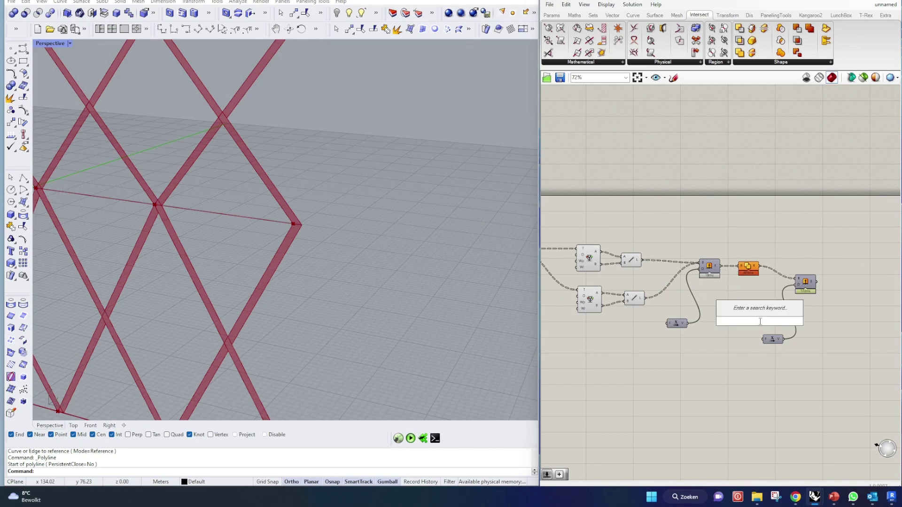
text(y)
click(762, 310)
drag(770, 322, 795, 285)
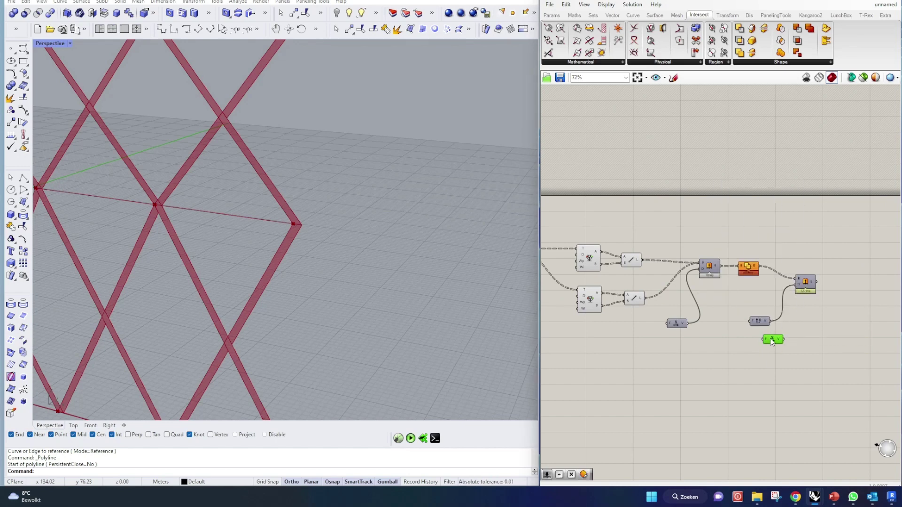
Move the Solid Union component slightly closer to the second Extrude and check the extruded strips in the viewport
scroll(737, 270, up, 3)
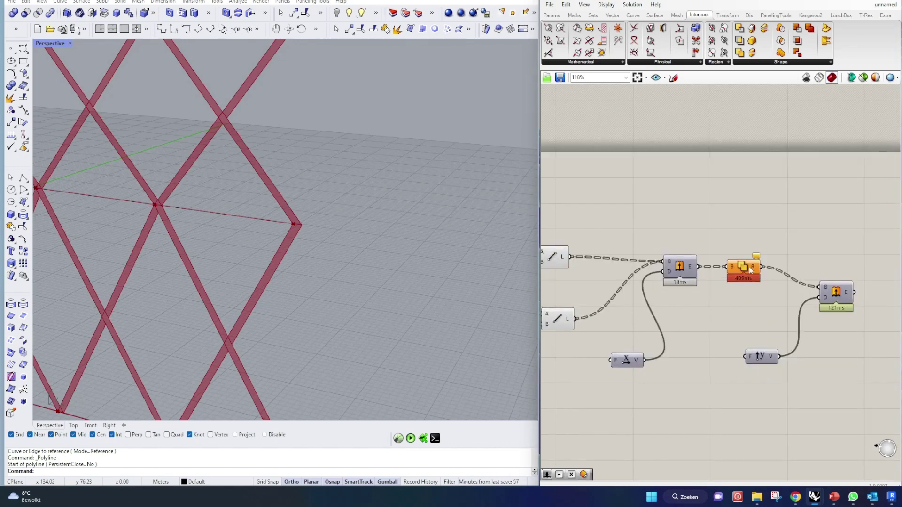
click(751, 267)
click(835, 293)
right_drag(395, 254, 356, 262)
Add a number slider of 10 as the Unit Y factor, align both near the second Extrude, and move Unit X above the first Extrude
double_click(705, 373)
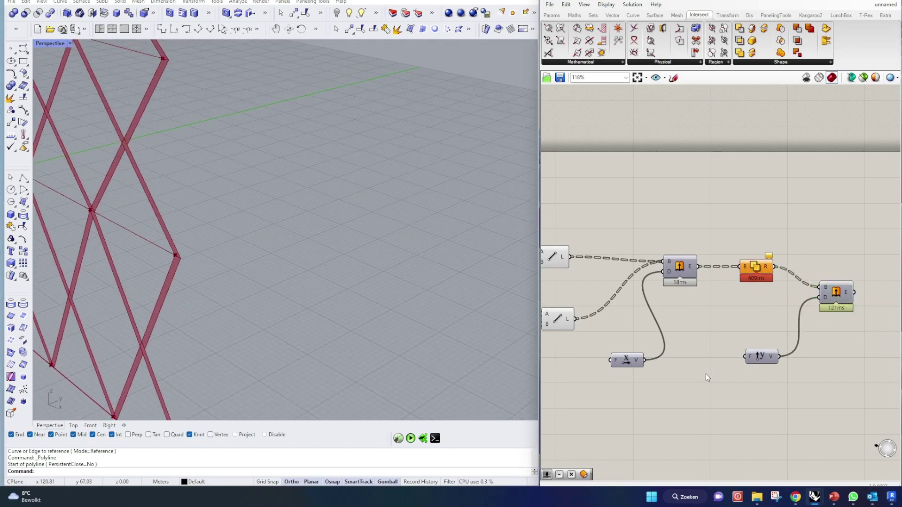
text(10)
key(Return)
drag(748, 373, 789, 322)
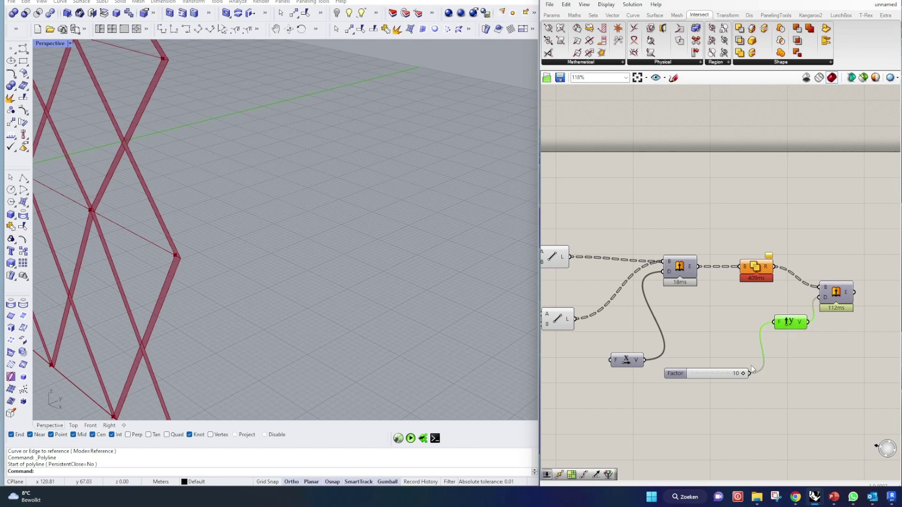
drag(674, 373, 689, 322)
drag(627, 360, 636, 242)
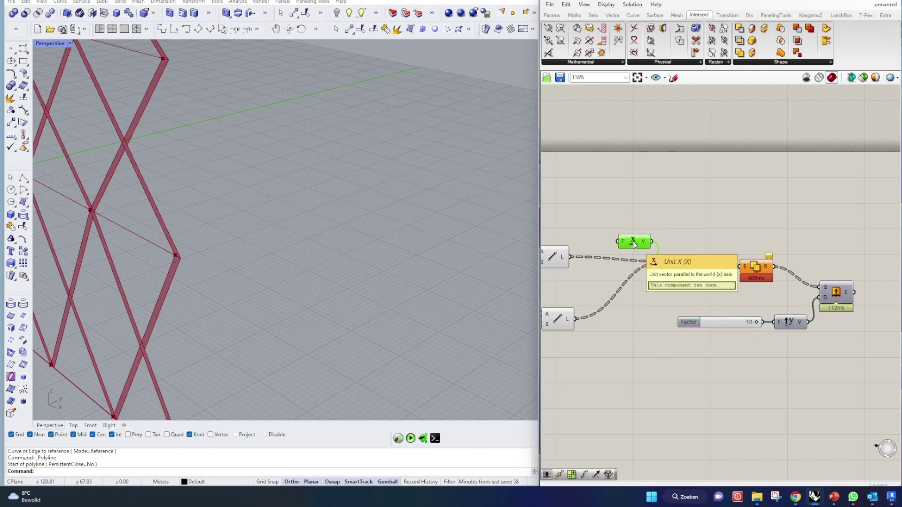
Add a Ruled Surface component below the first Extrude and feed the two Line outputs into its A and B inputs
scroll(760, 354, down, 4)
scroll(695, 336, up, 3)
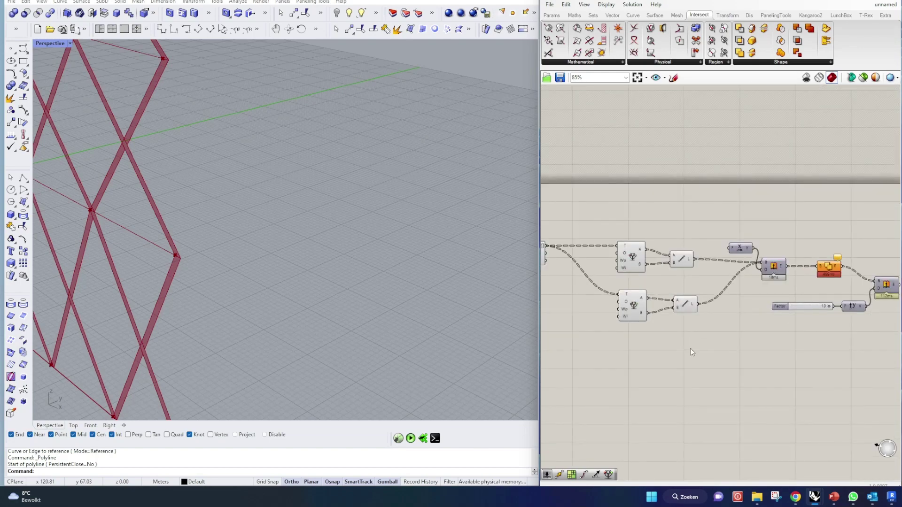
double_click(689, 349)
text(ru)
key(Return)
drag(690, 345, 740, 344)
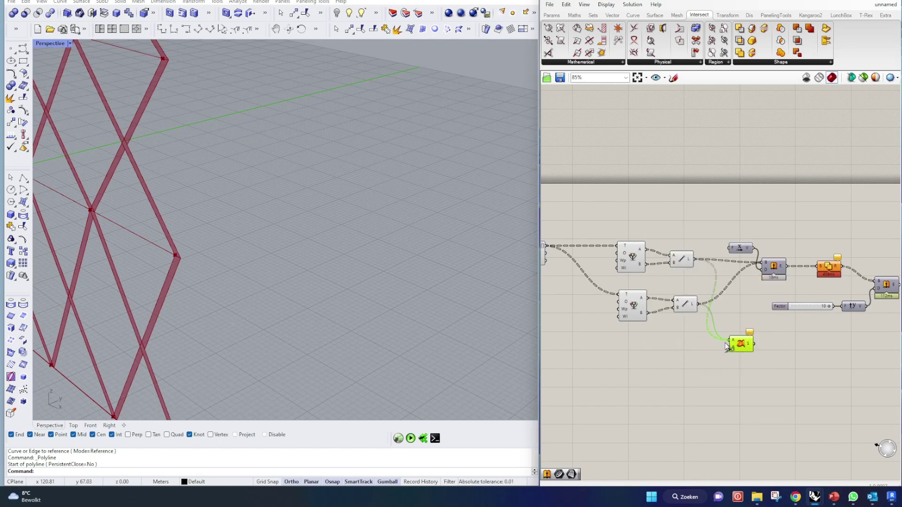
drag(725, 343, 746, 339)
click(748, 372)
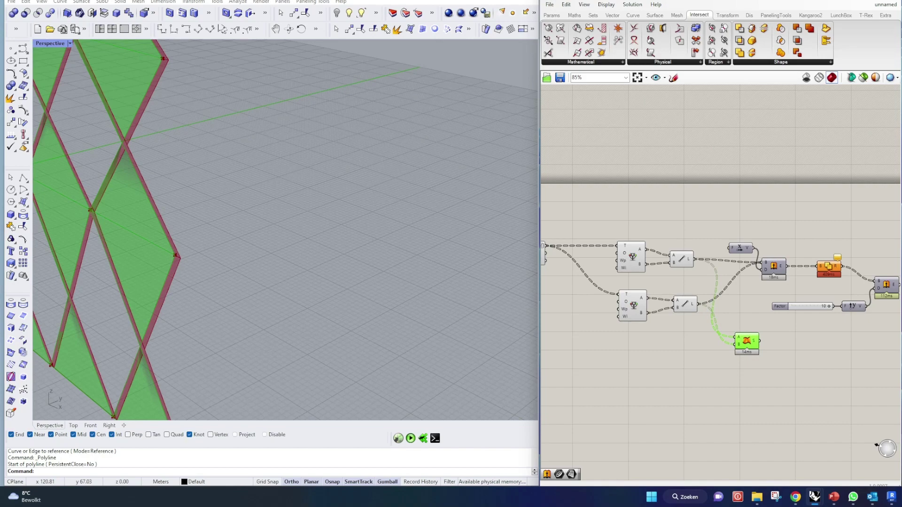
Simplify and graft the outputs of both Line components
scroll(693, 308, up, 5)
right_click(689, 296)
click(714, 363)
right_click(684, 195)
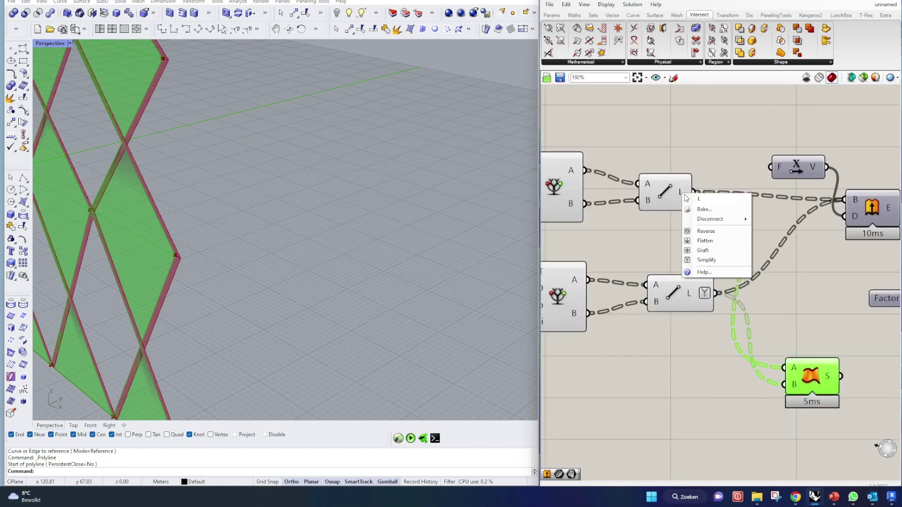
click(706, 260)
right_click(686, 194)
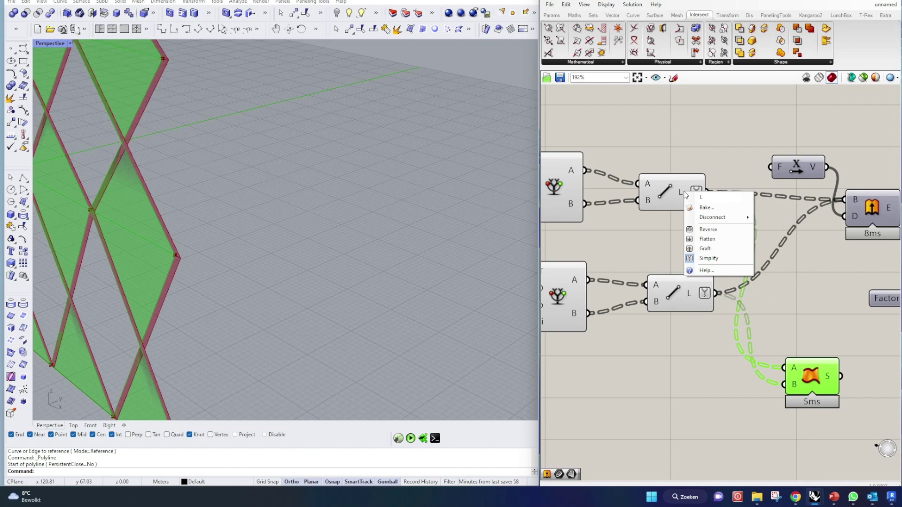
click(705, 248)
right_click(696, 296)
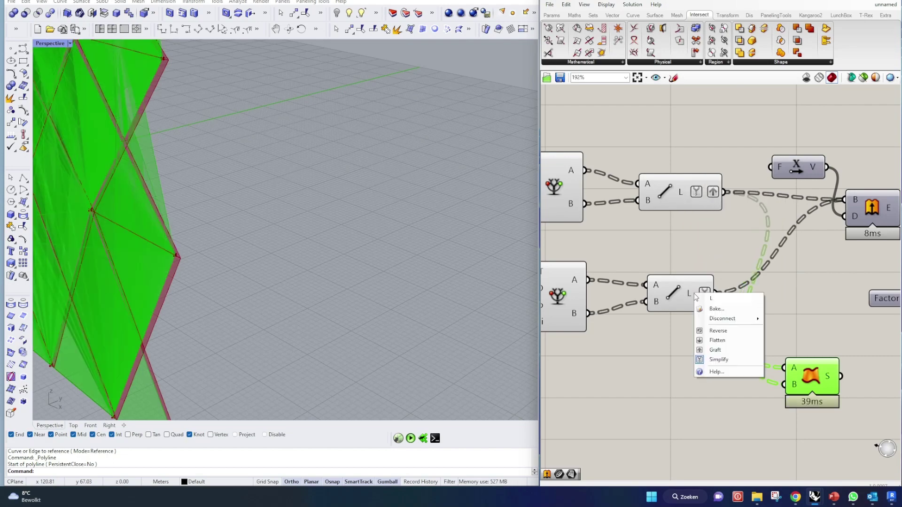
click(715, 350)
scroll(679, 268, down, 5)
click(679, 269)
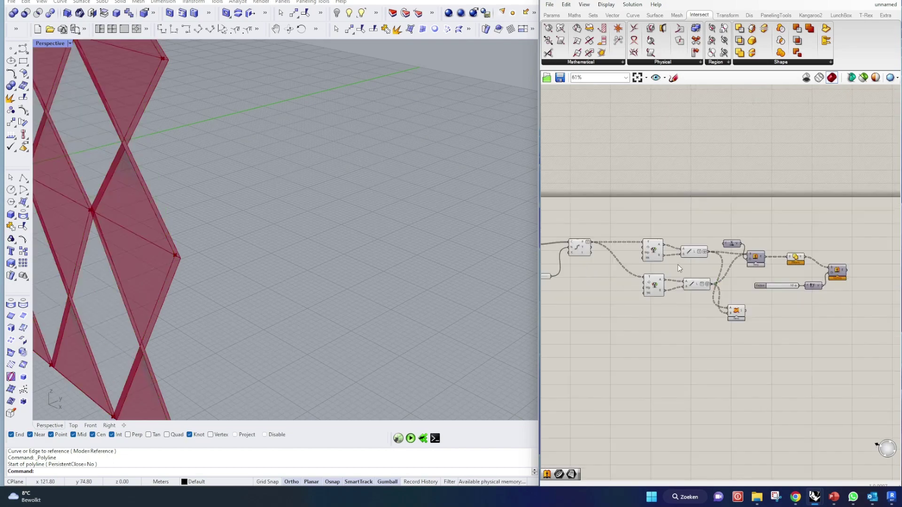
Turn on the preview of the second Extrude that follows Solid Union
scroll(398, 290, down, 6)
right_drag(399, 291, 257, 281)
scroll(257, 281, up, 8)
scroll(823, 284, up, 5)
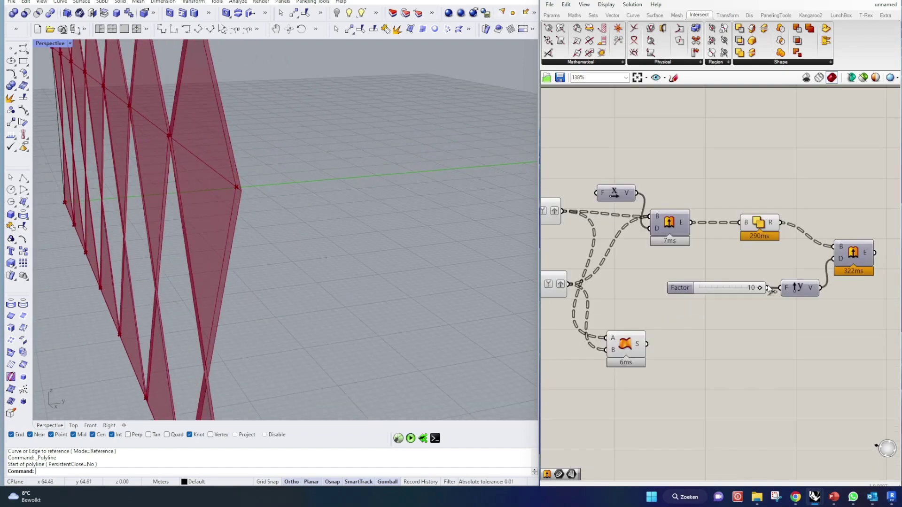
click(759, 225)
click(852, 252)
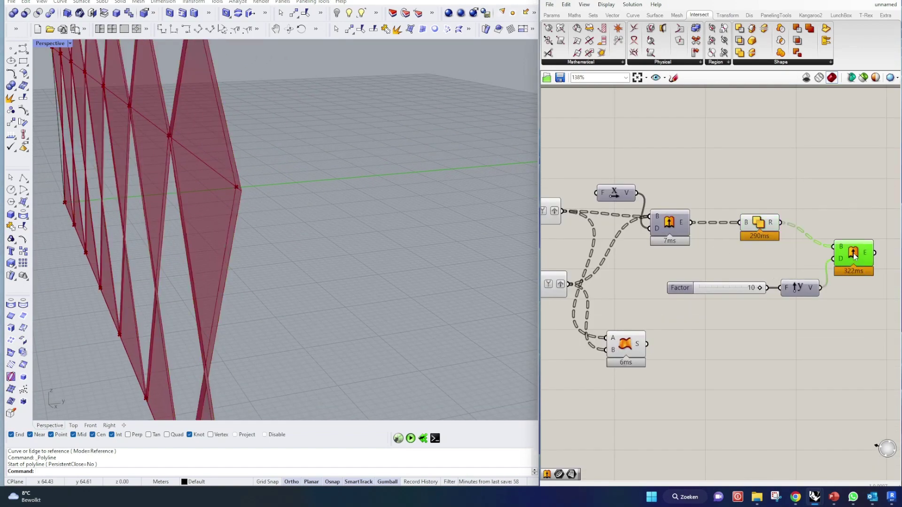
right_click(854, 254)
click(877, 271)
Set the Unit Y factor of the second Extrude to 3
click(756, 288)
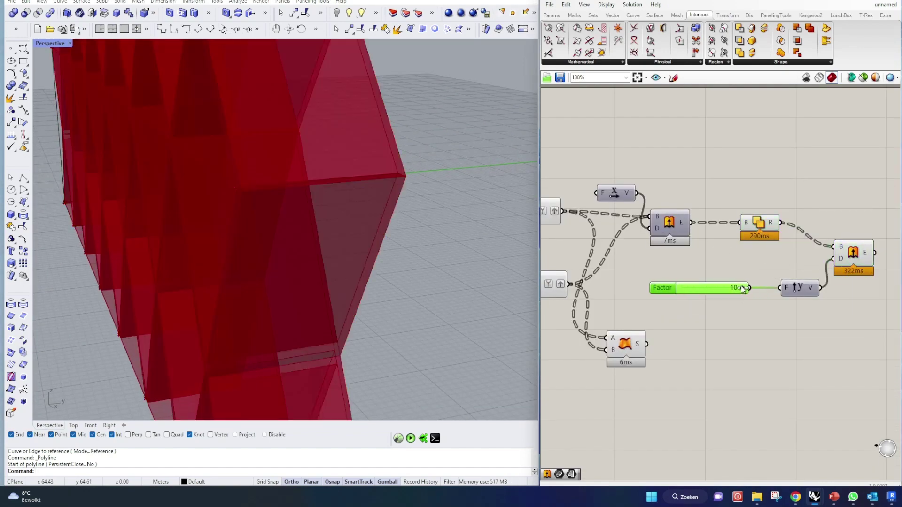
drag(742, 288, 698, 289)
click(683, 329)
Duplicate the second Extrude with its Unit Y and slider, set the copy's factor to 2, and use the Ruled Surface as its base
scroll(683, 329, down, 2)
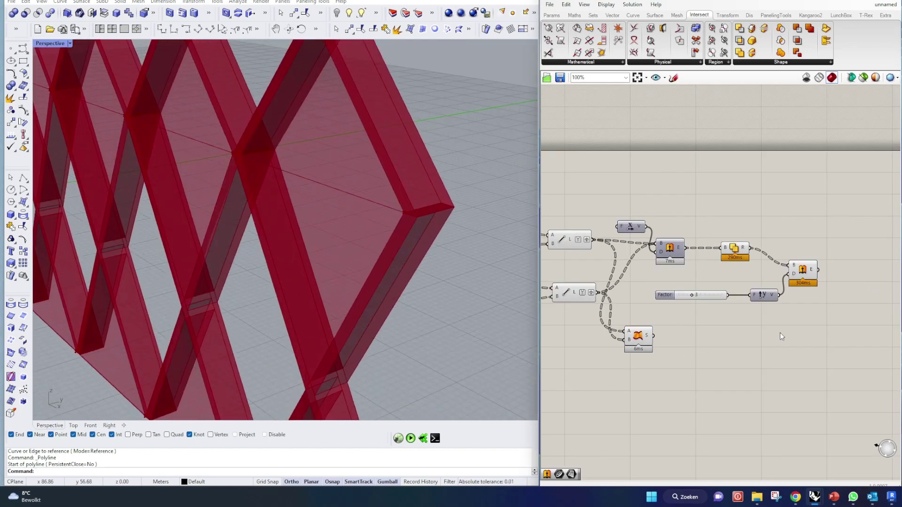
drag(753, 294, 754, 308)
key(ctrl+c)
key(ctrl+v)
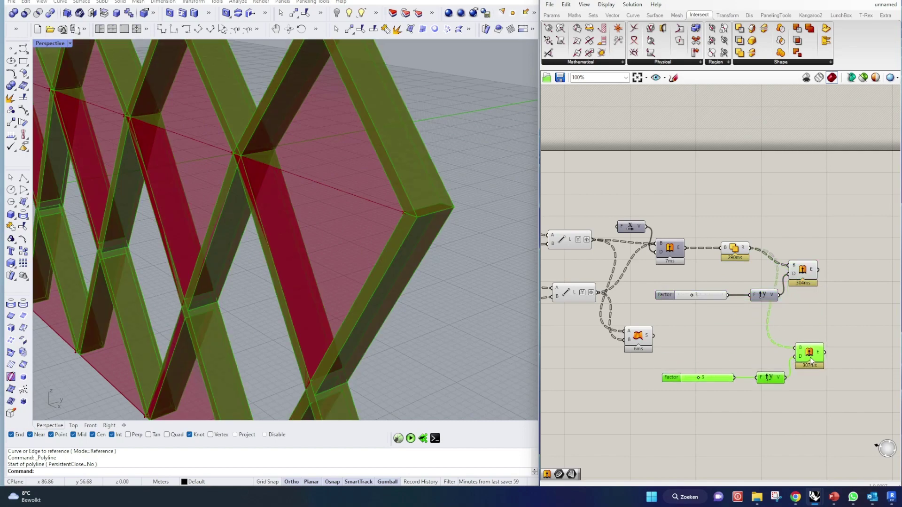
mouse_move(699, 378)
mouse_down()
mouse_move(690, 378)
mouse_move(698, 378)
mouse_up()
Simplify and graft the Ruled Surface output
click(639, 334)
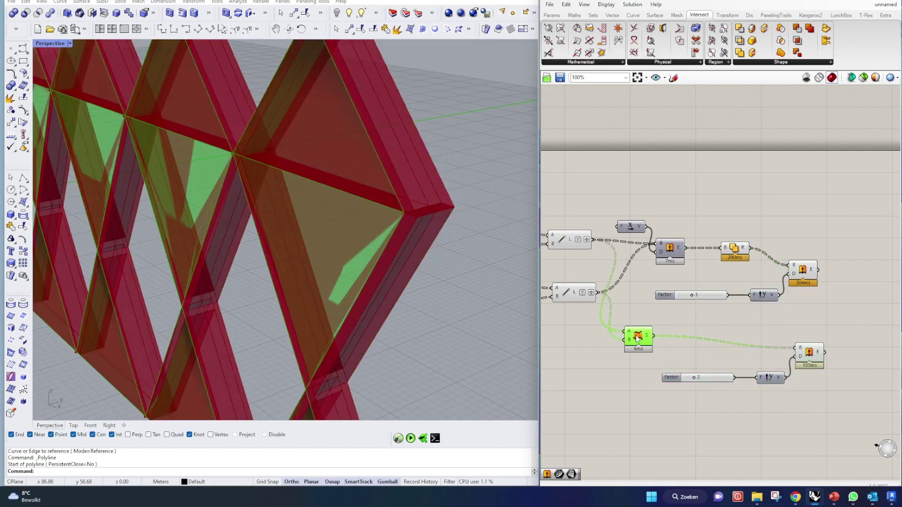
right_click(650, 338)
click(669, 393)
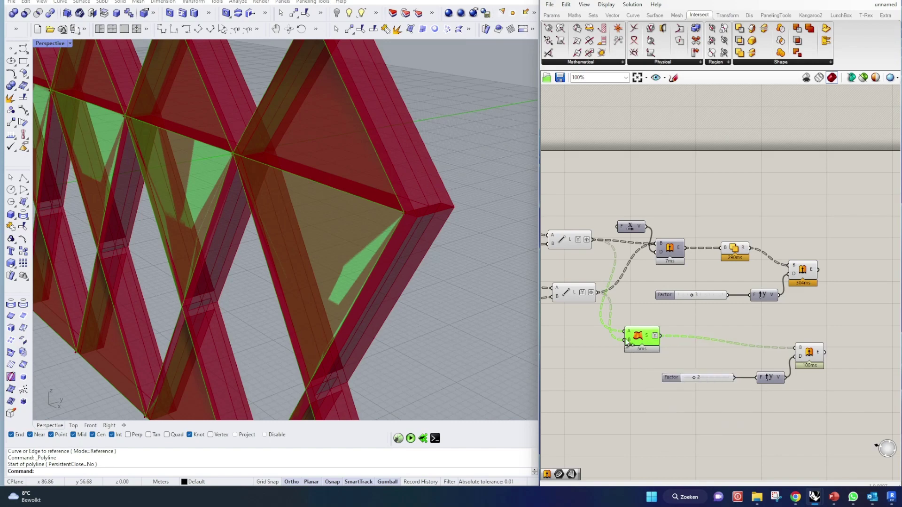
scroll(644, 340, up, 2)
right_click(657, 334)
click(690, 393)
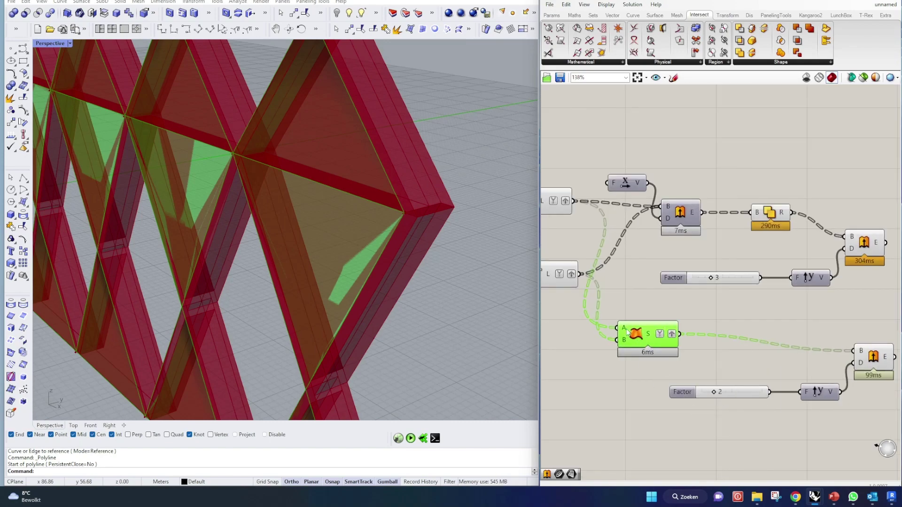
right_click(649, 334)
Turn off the previews of the Ruled Surface and the other upstream components, leaving only the two final Extrudes shown
middle_click(635, 335)
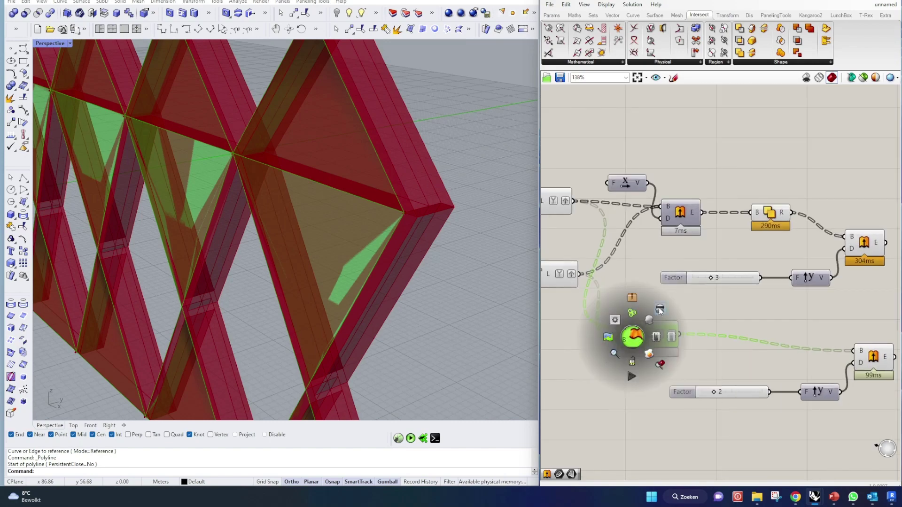
click(658, 311)
scroll(653, 312, down, 8)
drag(766, 350, 546, 265)
middle_click(633, 304)
click(656, 278)
scroll(784, 328, up, 5)
drag(809, 344, 752, 247)
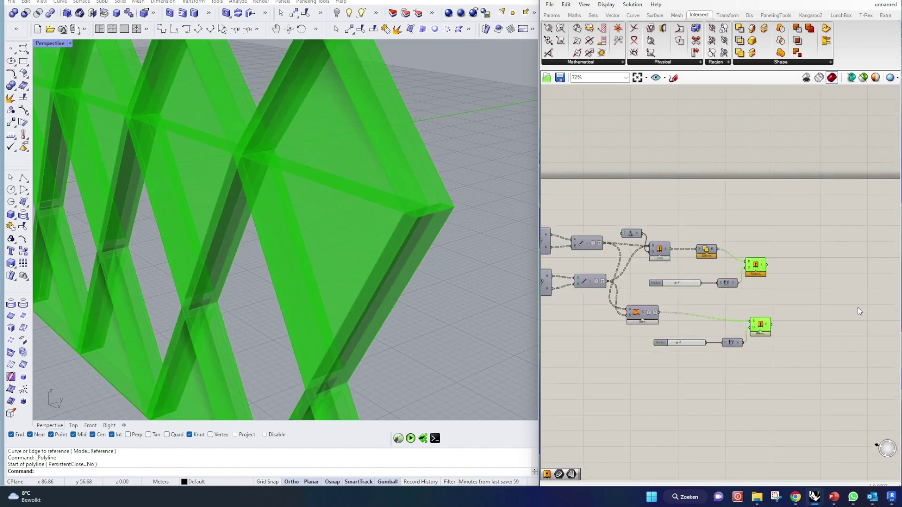
click(858, 307)
Select the reference curve at the edge of the diagrid in the Rhino viewport and hide it
scroll(360, 300, down, 8)
right_drag(360, 300, 358, 312)
scroll(314, 182, up, 2)
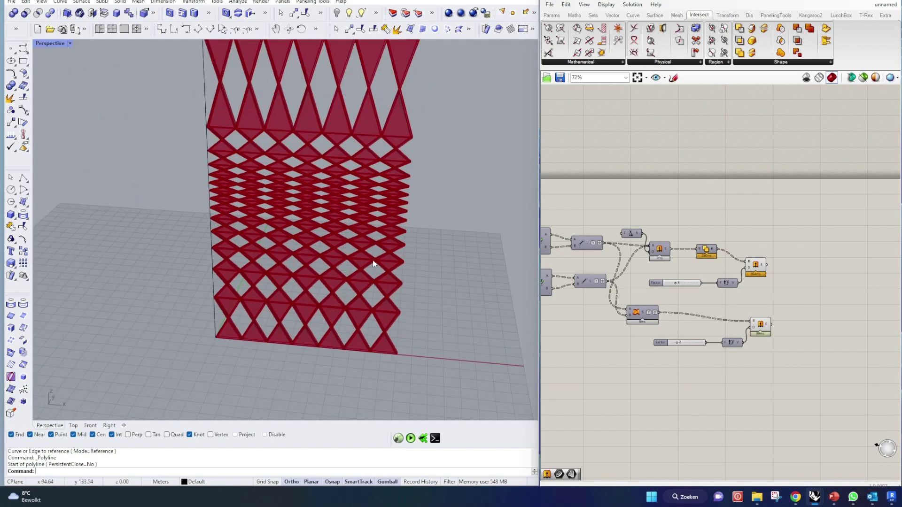
right_drag(313, 182, 275, 129)
click(212, 84)
click(336, 13)
Set the Count slider of the curve division to 9 and view the denser diagrid
scroll(780, 301, up, 7)
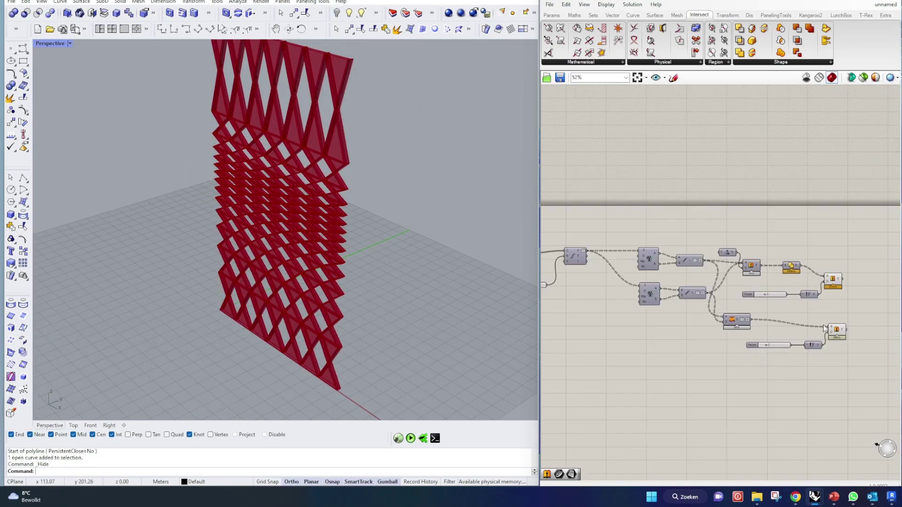
drag(656, 306, 672, 315)
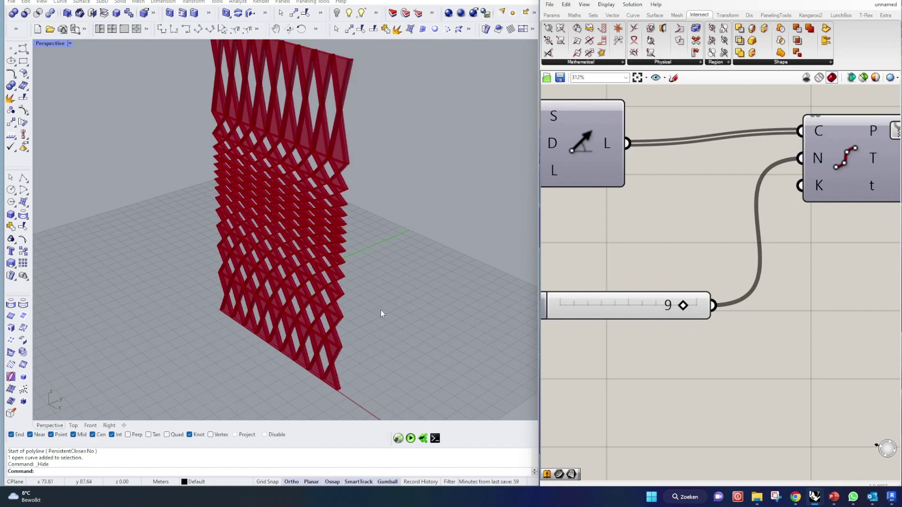
right_drag(381, 310, 459, 309)
Try different Length slider values for the horizontal lines and set the length to 80
scroll(808, 329, down, 4)
scroll(657, 307, up, 4)
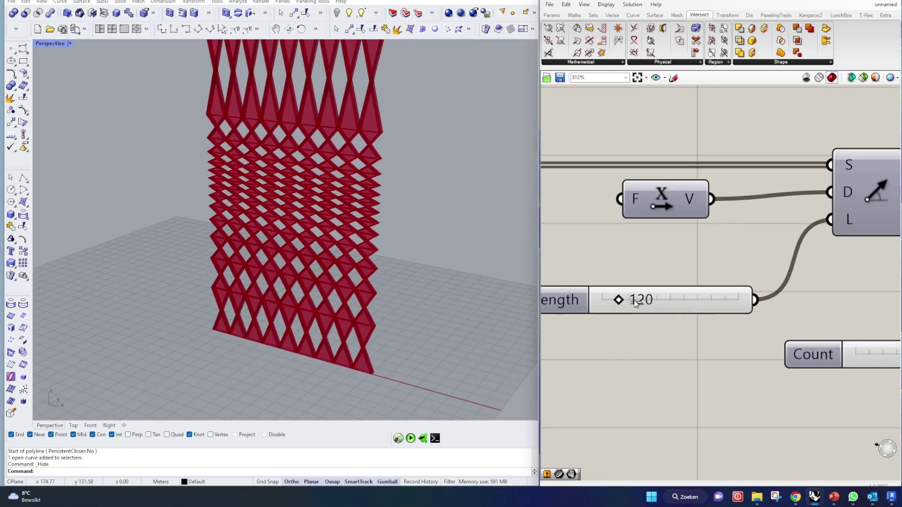
drag(620, 301, 679, 352)
drag(622, 302, 667, 337)
drag(651, 382, 601, 333)
scroll(714, 317, down, 4)
scroll(640, 314, up, 4)
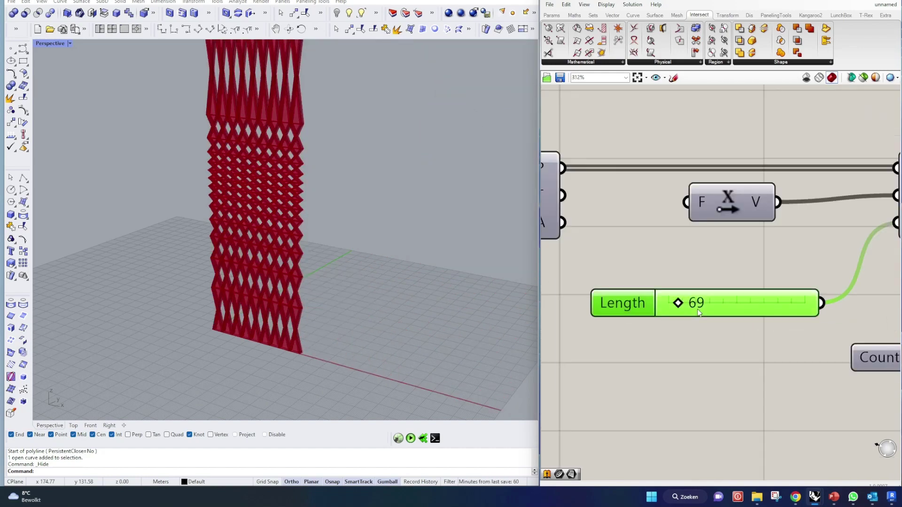
double_click(657, 308)
text(80)
key(Return)
Nudge the start handle of the Graph Mapper curve slightly upward and check the whole diagrid in the viewport
scroll(769, 342, down, 4)
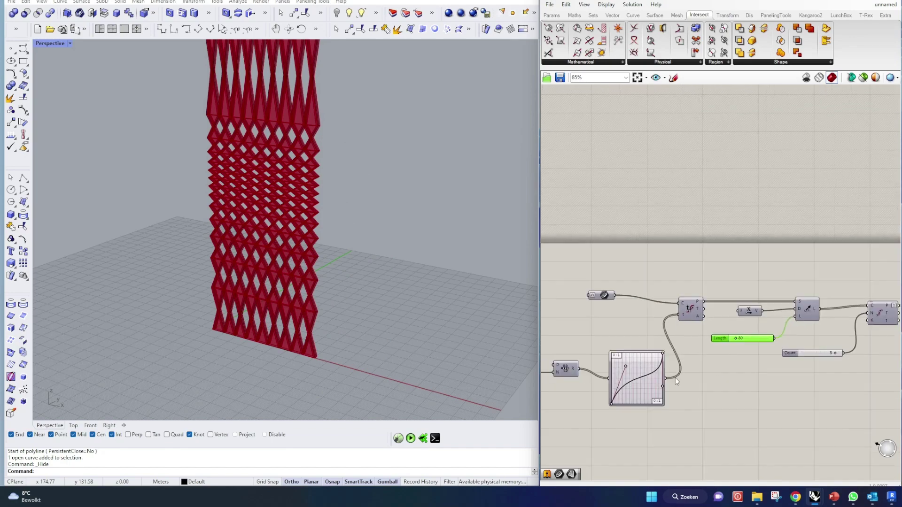
scroll(675, 378, up, 4)
drag(548, 304, 548, 292)
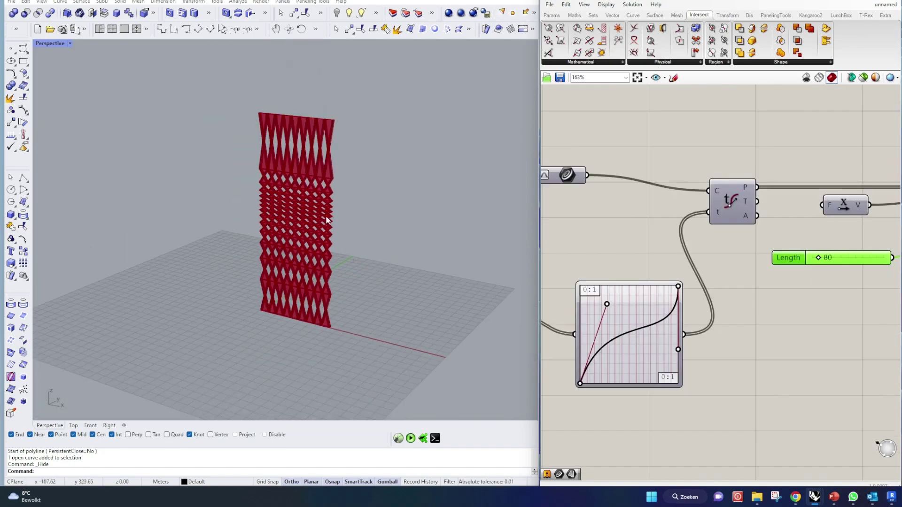
scroll(326, 217, up, 5)
mouse_move(357, 235)
right_down()
mouse_move(369, 217)
mouse_move(355, 225)
right_up()
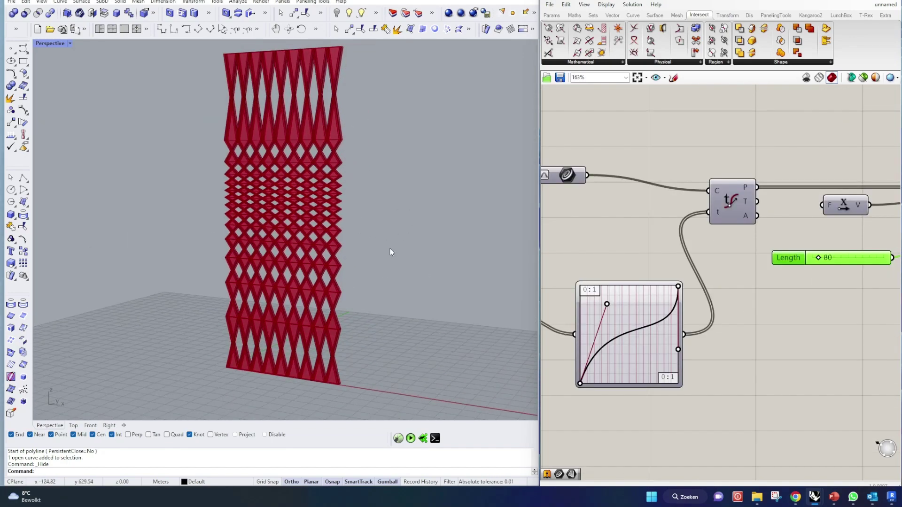
right_drag(390, 249, 375, 262)
Bake the two final Extrudes into Rhino and hide their Grasshopper previews
scroll(593, 259, down, 8)
scroll(801, 274, up, 6)
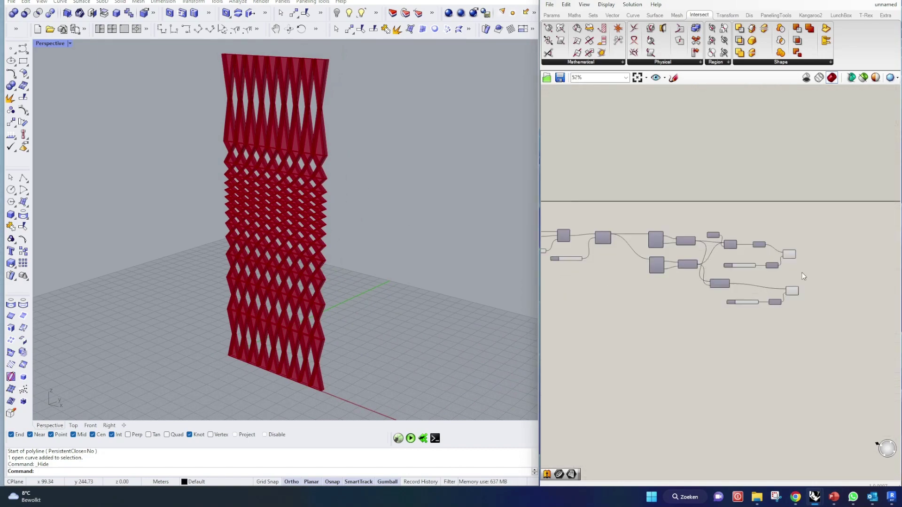
drag(821, 332, 764, 200)
middle_click(778, 222)
click(793, 235)
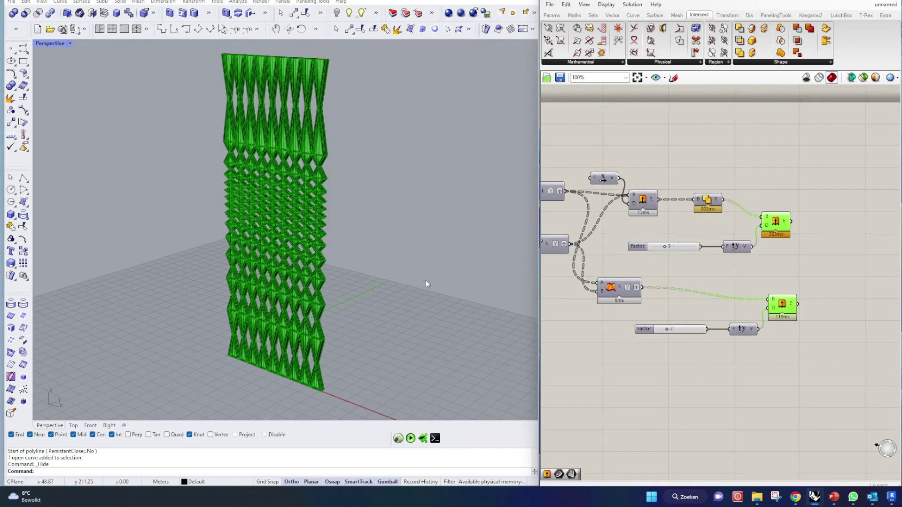
drag(805, 341, 747, 231)
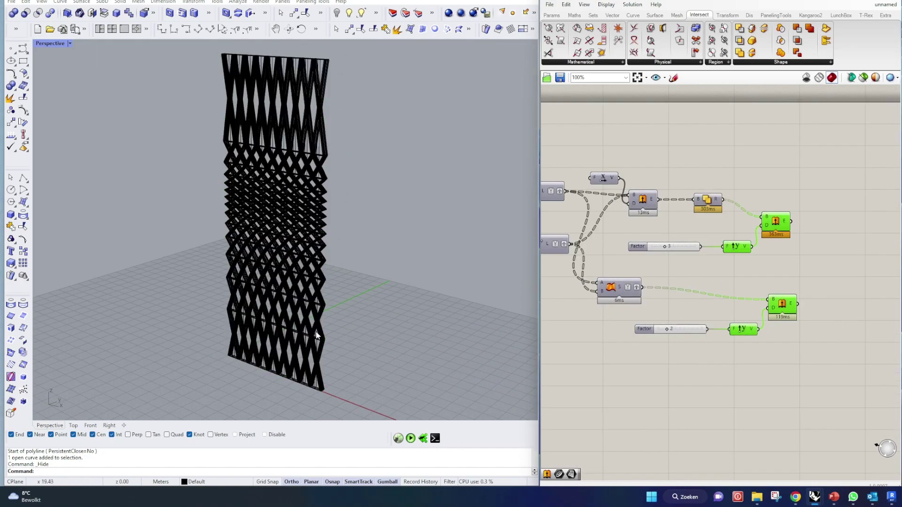
Switch the Perspective viewport to Rendered display and inspect the baked structure from several angles
key(ctrl+alt+r)
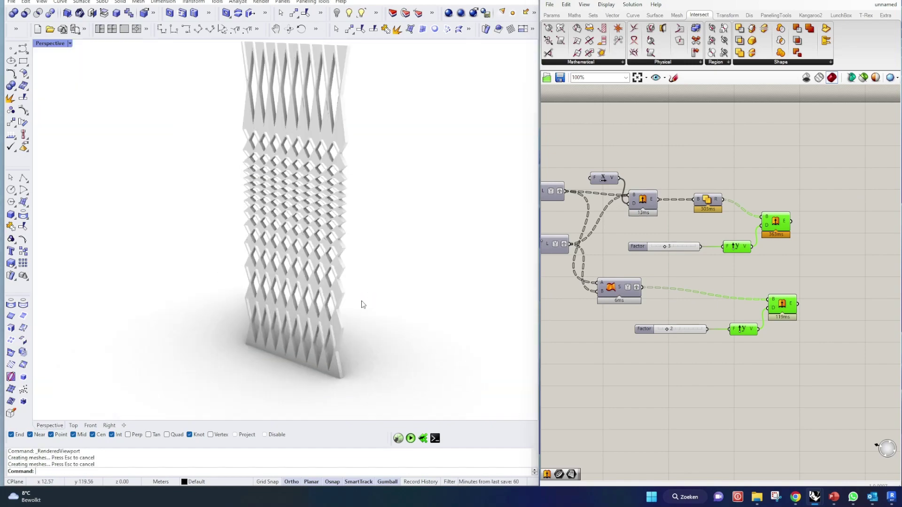
right_drag(362, 305, 78, 300)
scroll(300, 202, up, 10)
scroll(235, 250, down, 10)
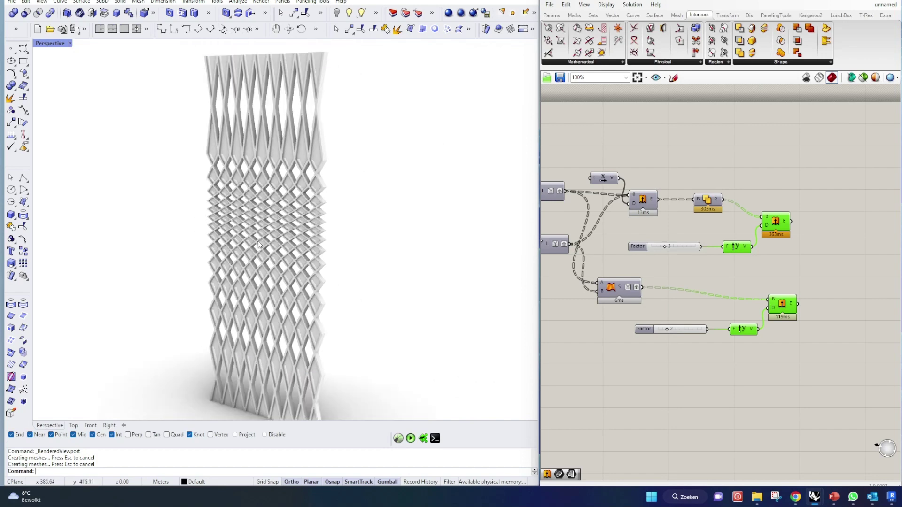
scroll(352, 222, down, 2)
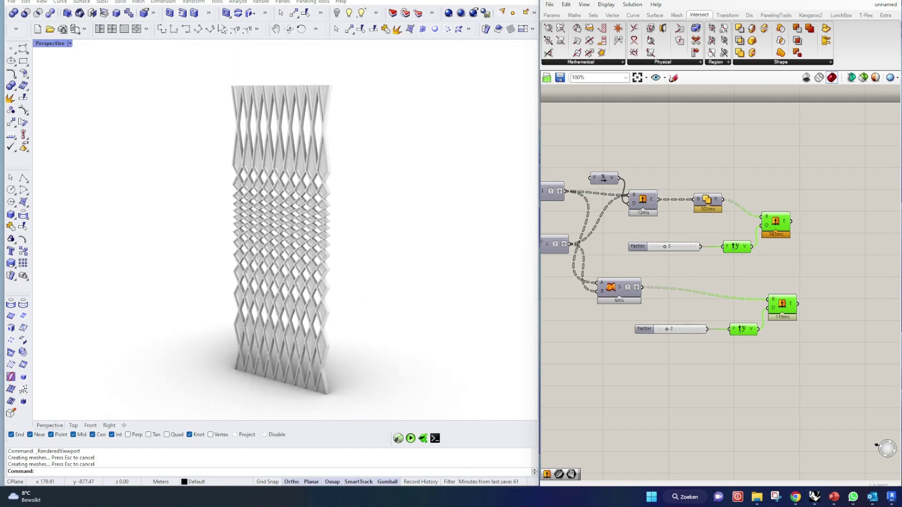
middle_click(359, 228)
click(353, 233)
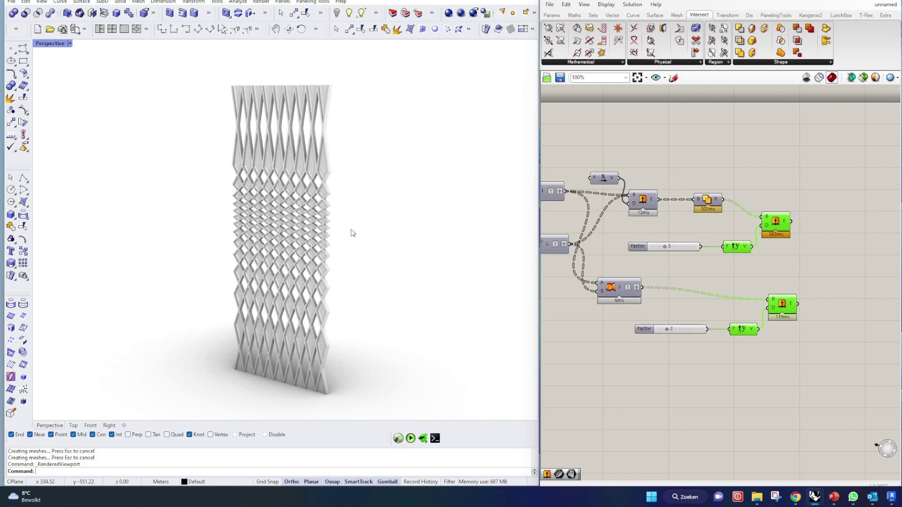
Switch the Perspective viewport back to Shaded display and delete the baked polysurfaces
middle_click(371, 254)
click(375, 256)
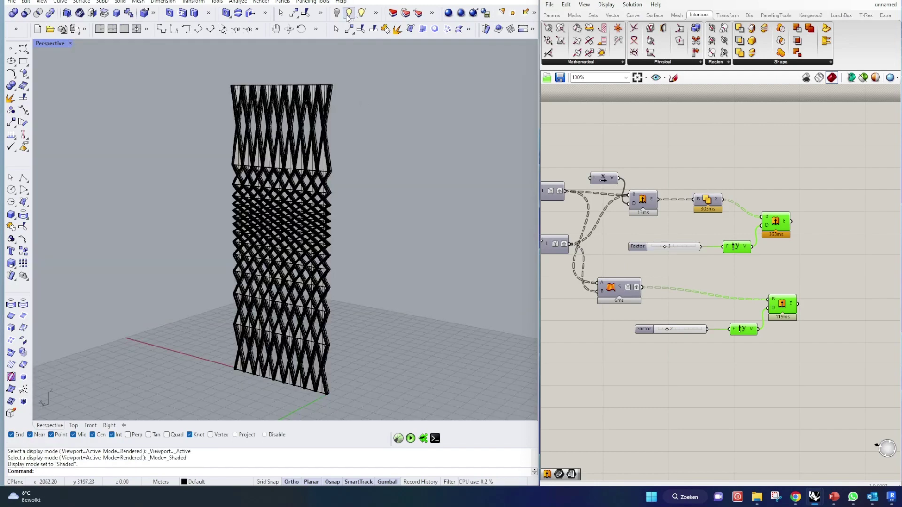
drag(158, 74, 396, 397)
key(Delete)
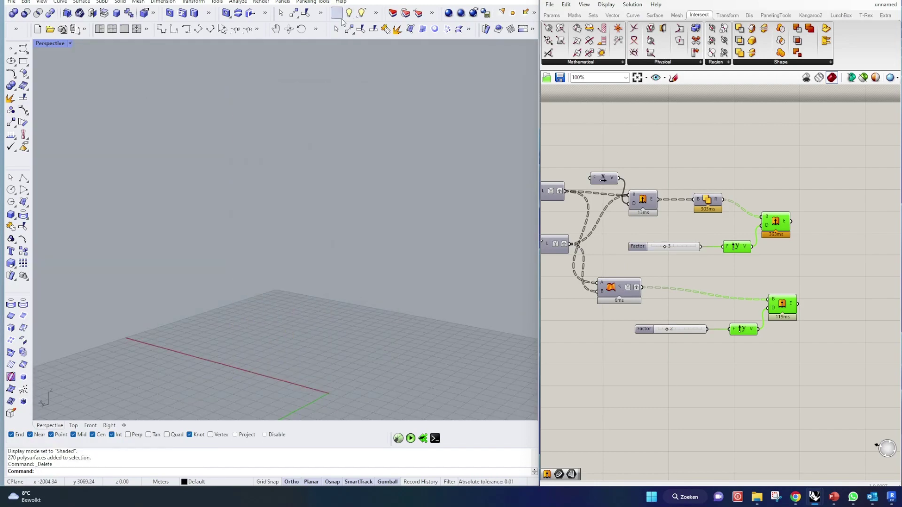
Show the hidden straight guide line in Rhino and turn the previews of the two final Extrudes back on
right_click(336, 13)
drag(849, 368, 767, 211)
middle_click(771, 219)
click(786, 205)
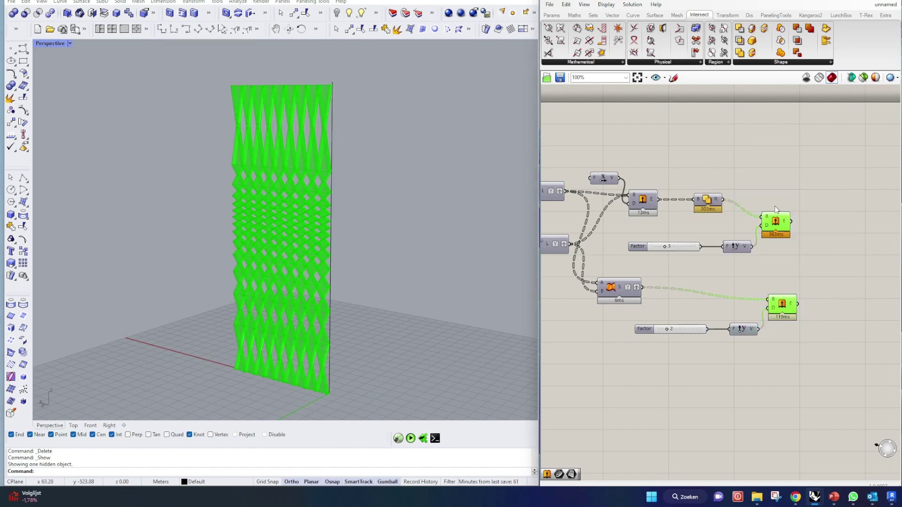
Draw a wavy degree-3 curve in the Right viewport with Ortho off, from the guide line's base up to a height of about 203 m
click(331, 232)
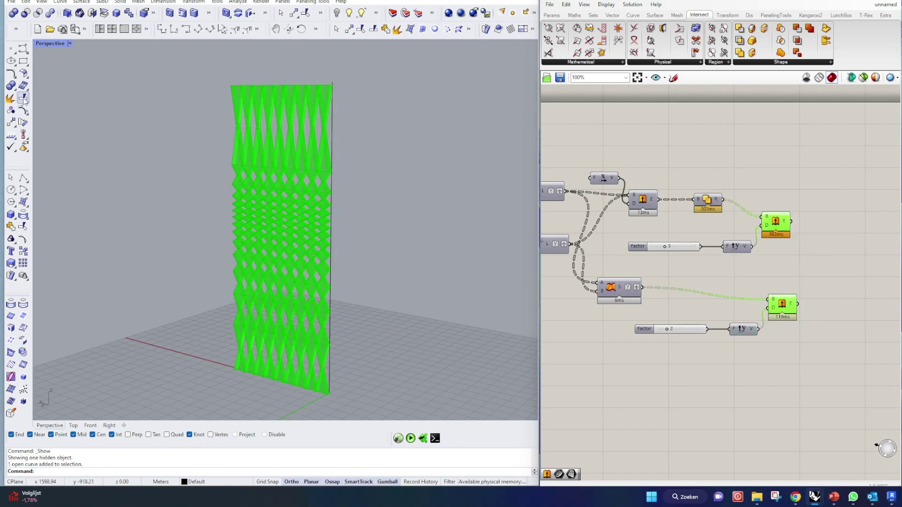
double_click(48, 44)
click(388, 379)
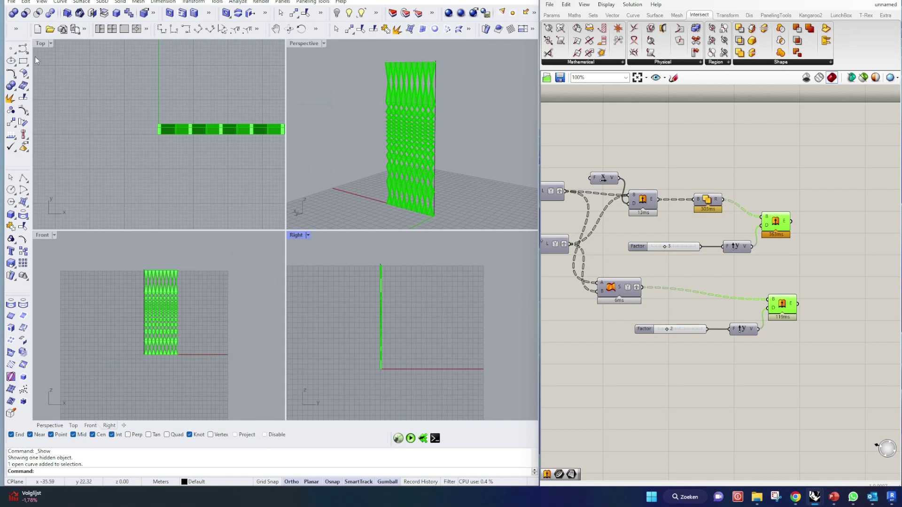
click(23, 49)
scroll(359, 357, up, 7)
click(415, 386)
scroll(413, 387, down, 5)
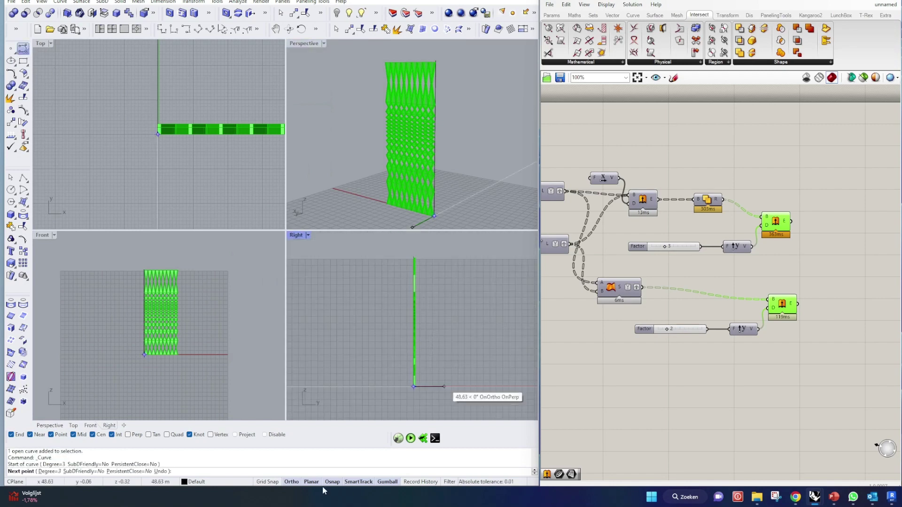
click(291, 481)
click(445, 336)
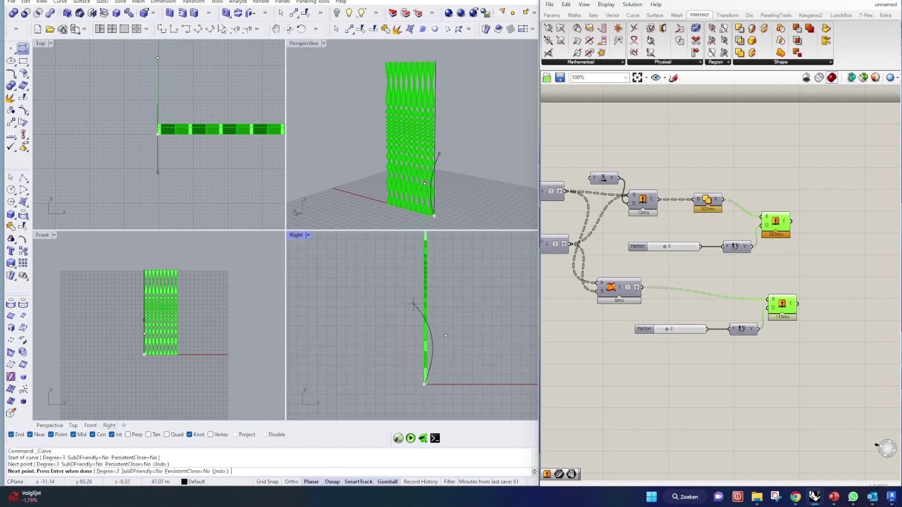
click(444, 313)
click(406, 287)
scroll(408, 286, down, 7)
scroll(407, 282, up, 3)
click(408, 284)
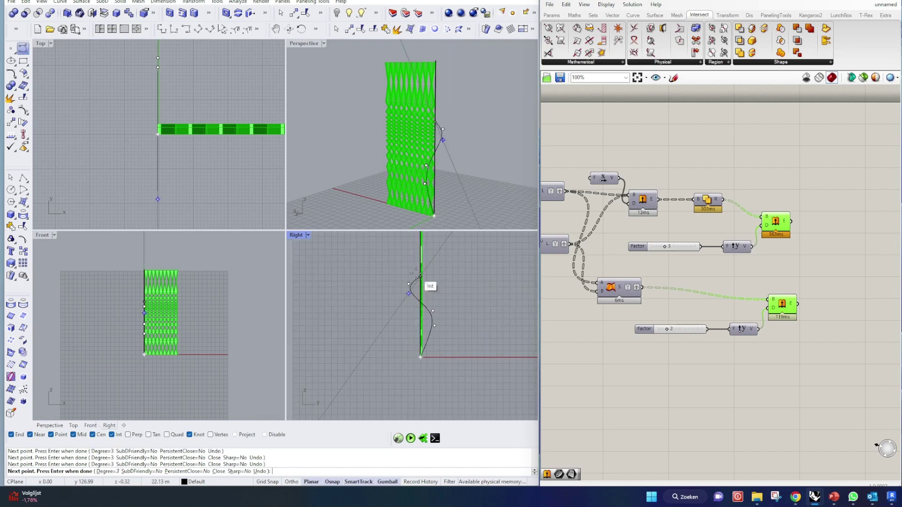
scroll(417, 257, up, 3)
click(449, 253)
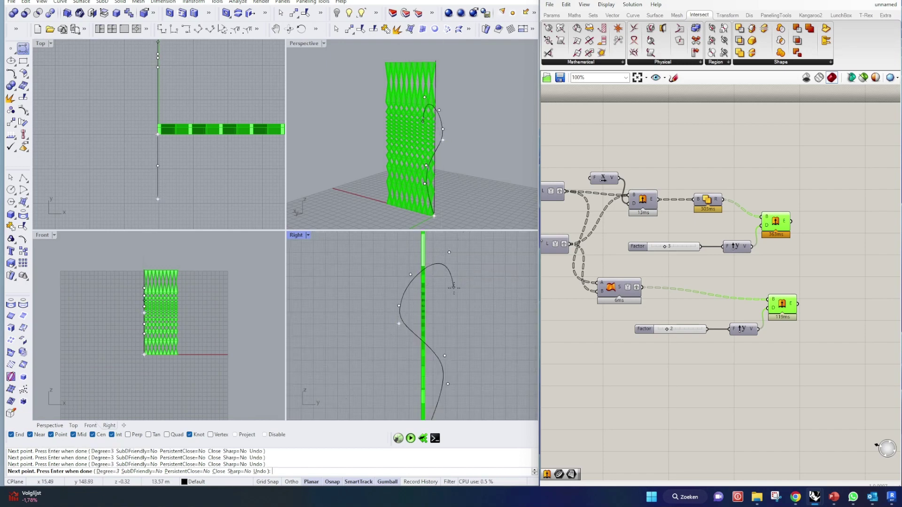
scroll(439, 305, down, 2)
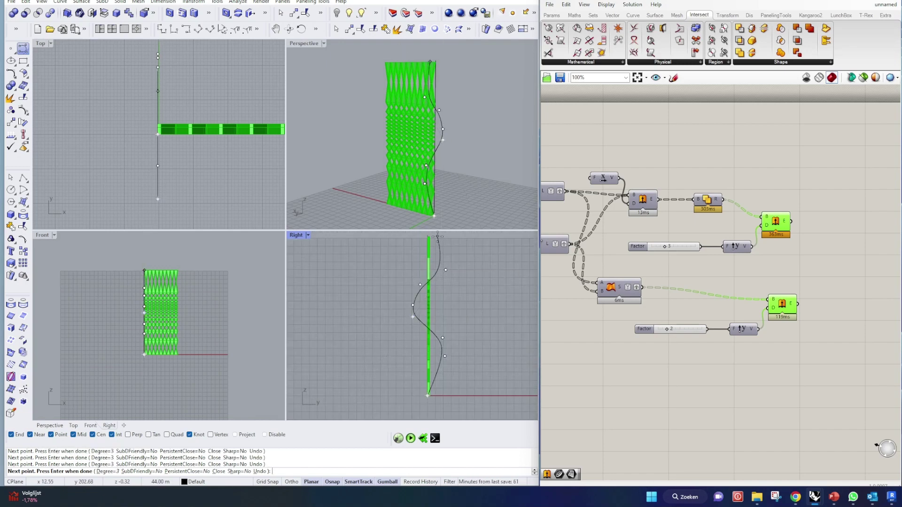
key(Return)
Delete the straight guide line and set the wavy curve as the input of the Grasshopper Curve parameter
click(422, 305)
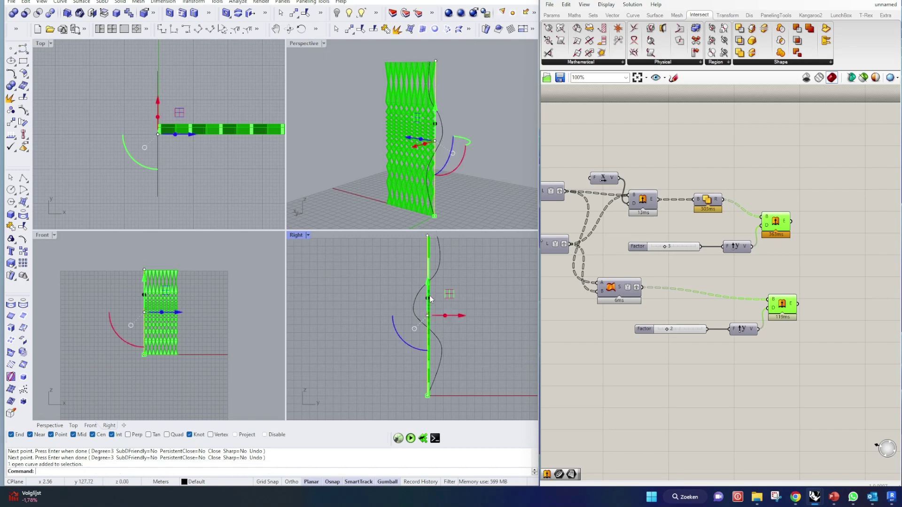
key(Delete)
scroll(806, 277, down, 6)
scroll(659, 268, up, 4)
right_click(576, 223)
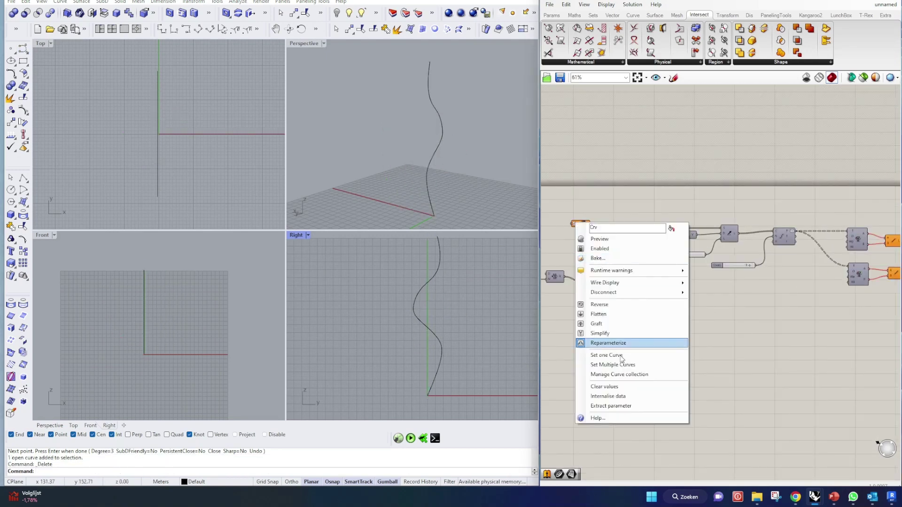
click(614, 356)
click(435, 336)
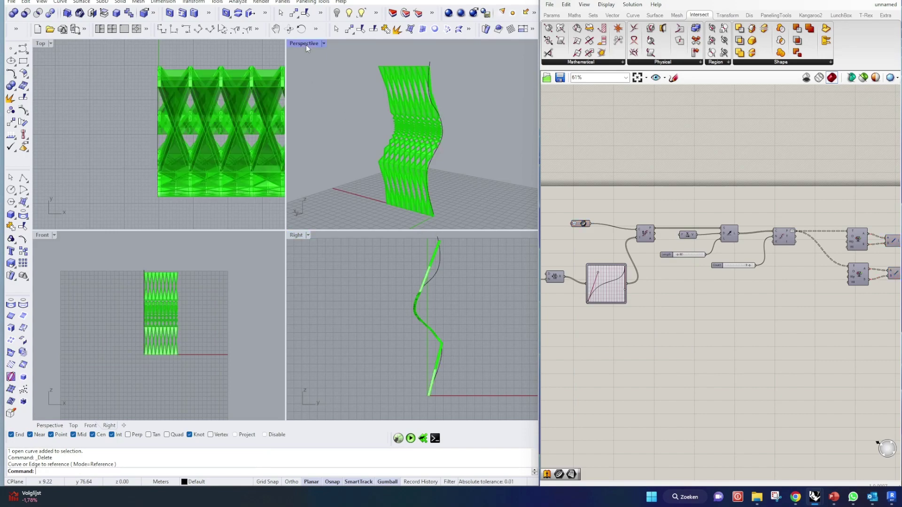
Try moving the wavy curve with the gumball in the maximized Perspective viewport, and undo the move
double_click(306, 44)
right_drag(329, 314, 314, 285)
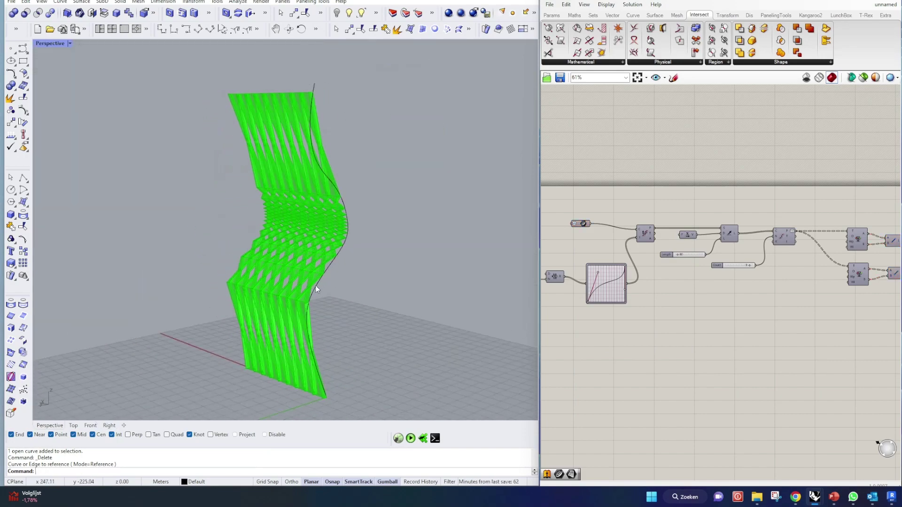
click(314, 284)
drag(328, 248, 363, 280)
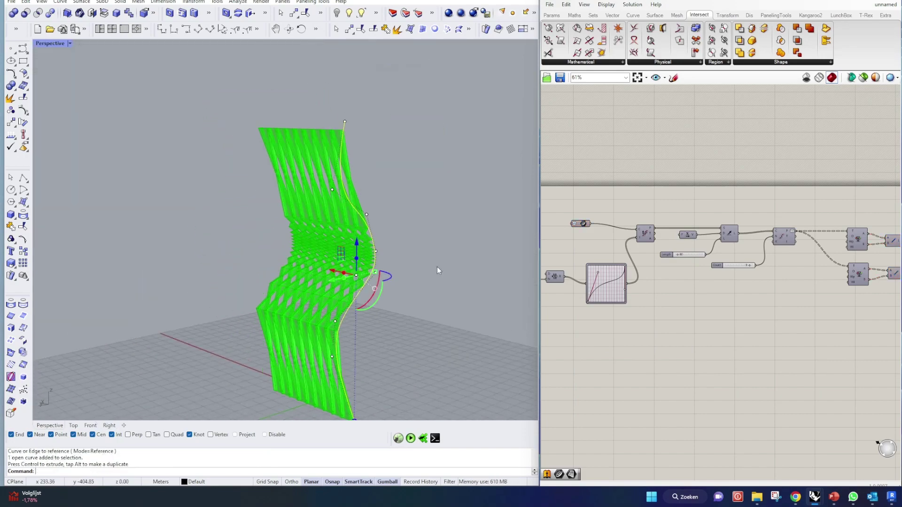
key(ctrl+z)
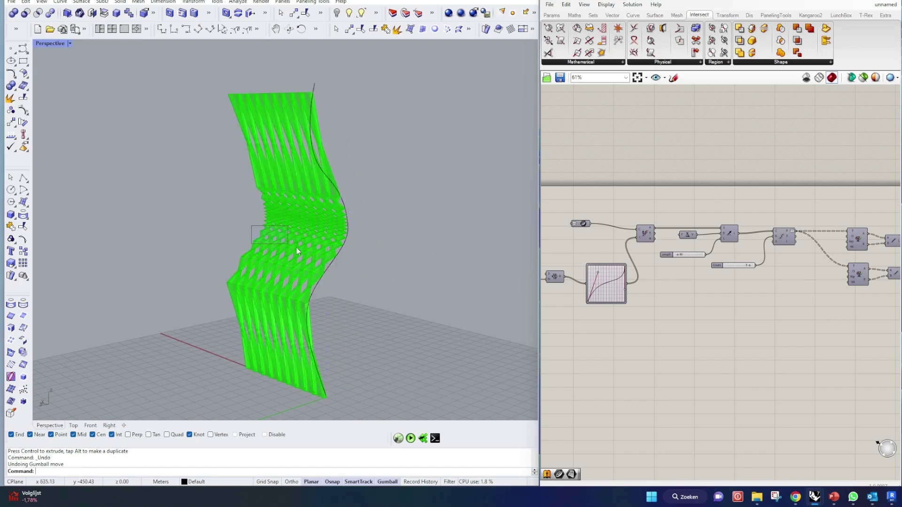
Scale the wavy curve horizontally in the maximized Right viewport to make its waves wider
right_drag(379, 287, 228, 268)
double_click(51, 44)
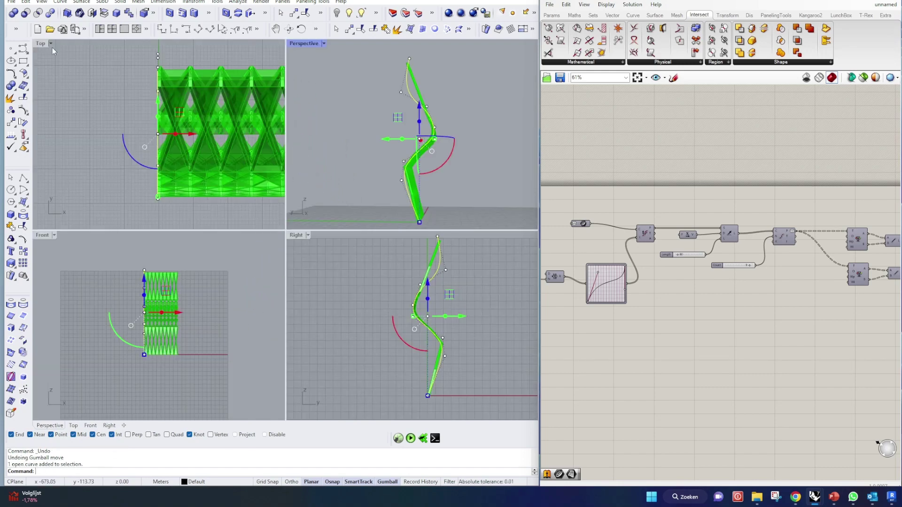
scroll(444, 263, up, 6)
double_click(297, 236)
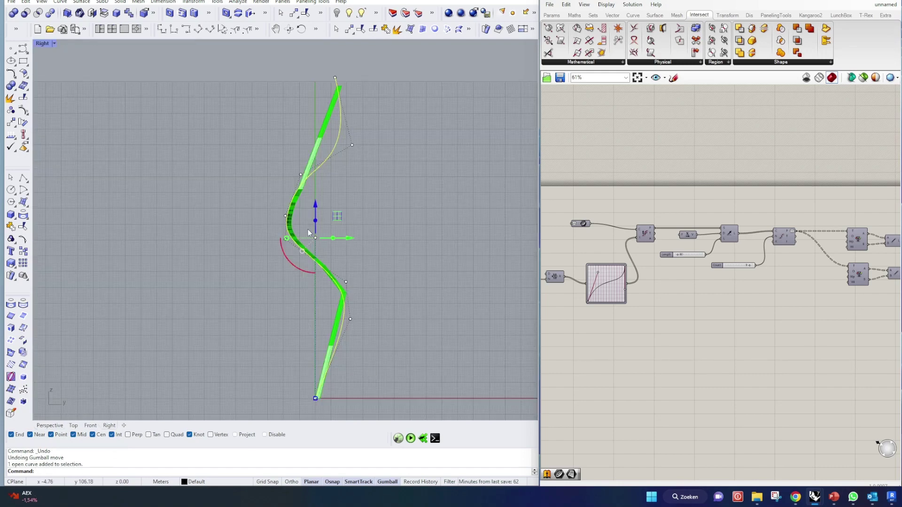
click(304, 250)
drag(286, 239, 264, 238)
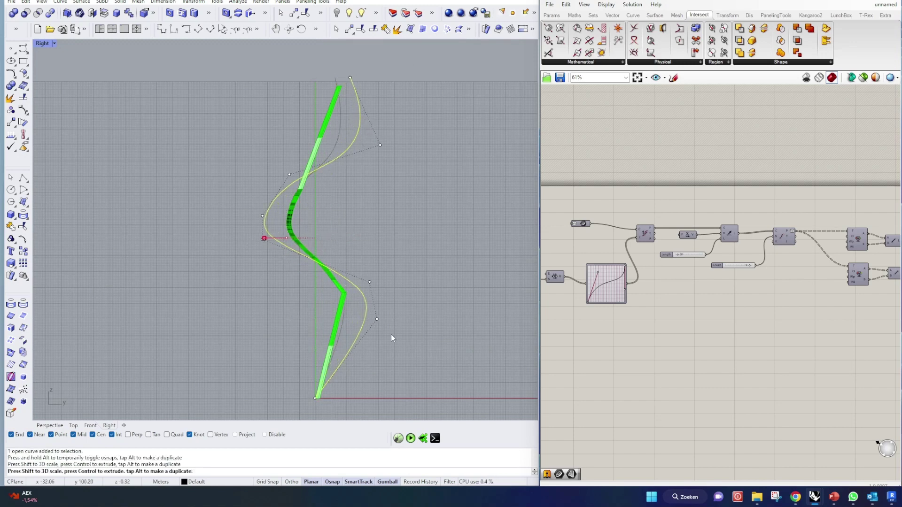
Move the curve's lowest bulge control point down and its top points up and inward, and check the diagrid in Perspective
drag(377, 319, 372, 369)
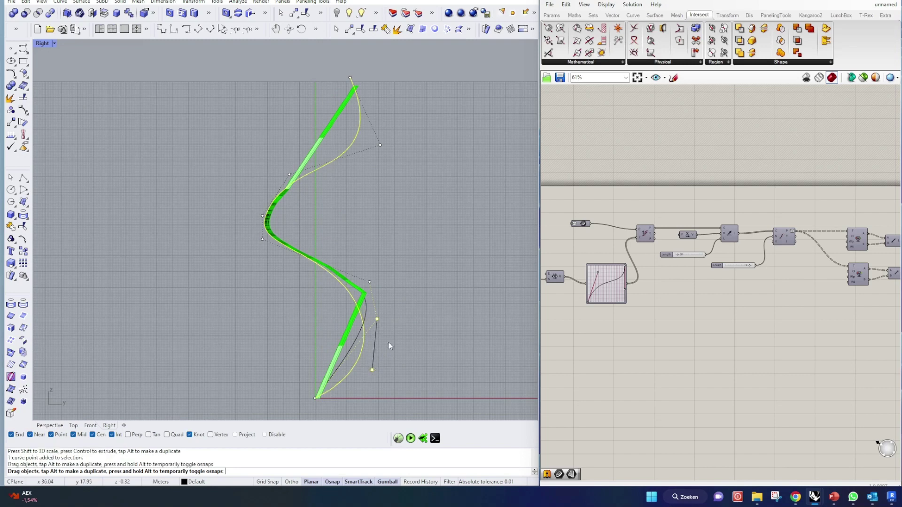
click(350, 77)
drag(350, 77, 325, 62)
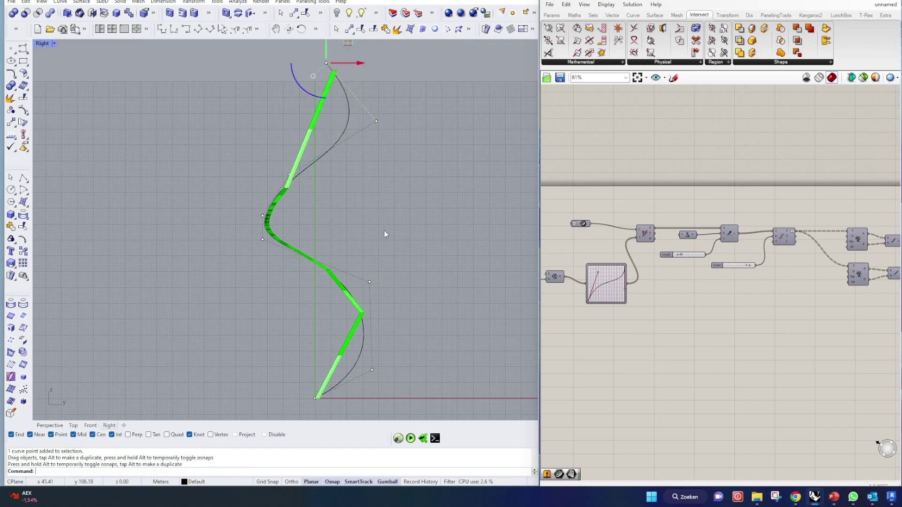
key(ctrl+m)
double_click(310, 45)
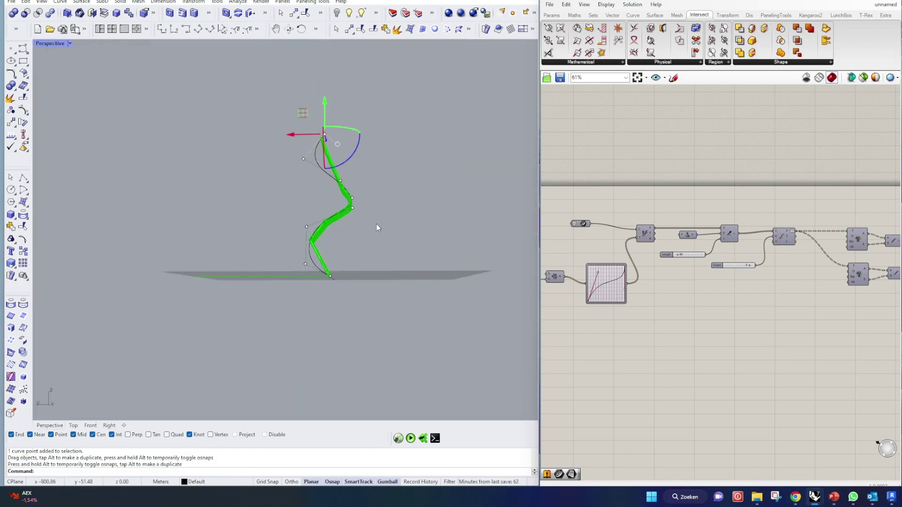
key(Escape)
key(Escape)
right_drag(376, 224, 390, 263)
scroll(285, 223, up, 8)
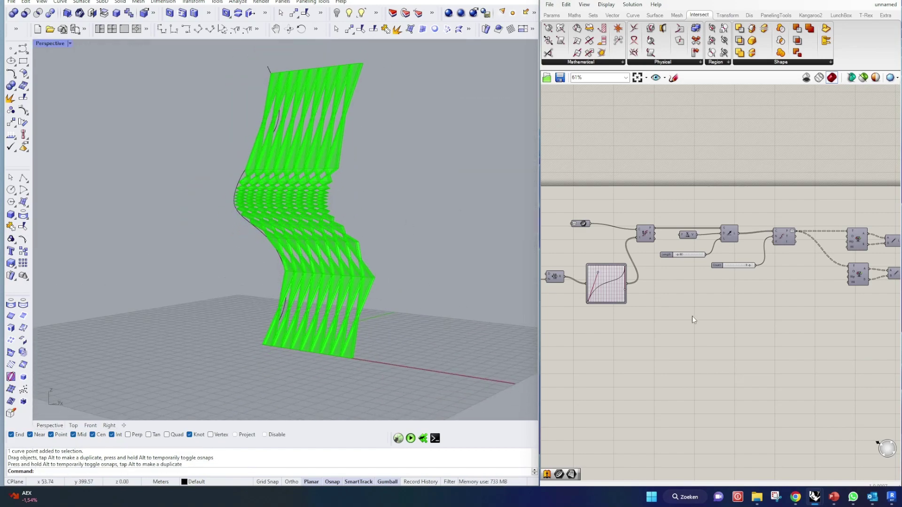
Lower both Bezier handles of the Graph Mapper, the end handle slightly and the start handle strongly, to redistribute the diagrid rows
scroll(746, 342, down, 3)
scroll(669, 334, up, 8)
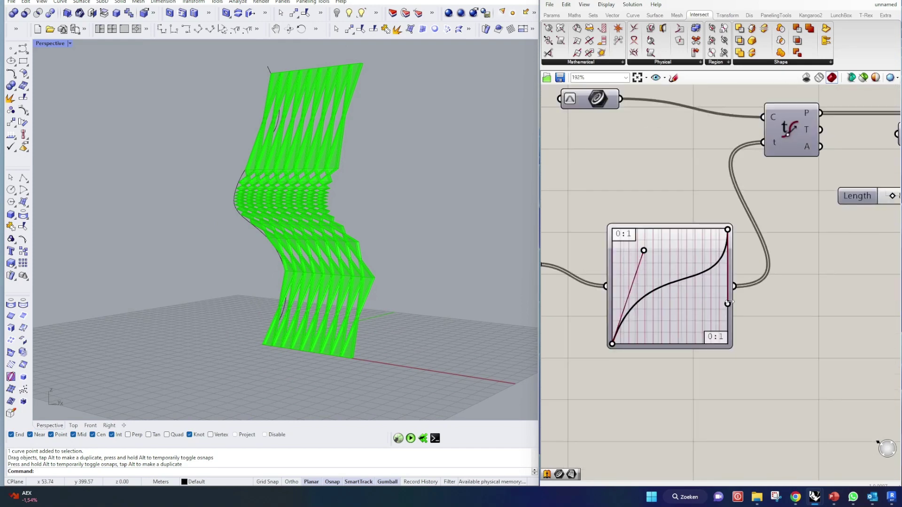
drag(728, 310, 728, 312)
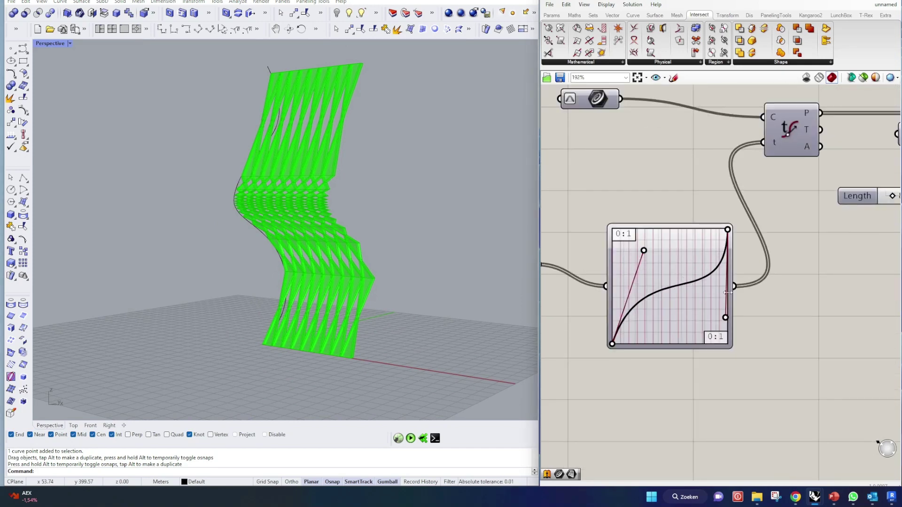
drag(644, 251, 655, 305)
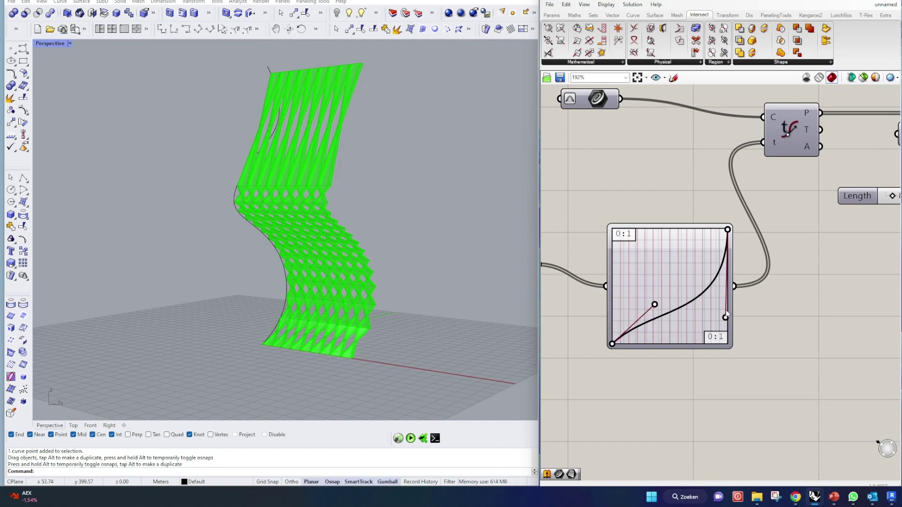